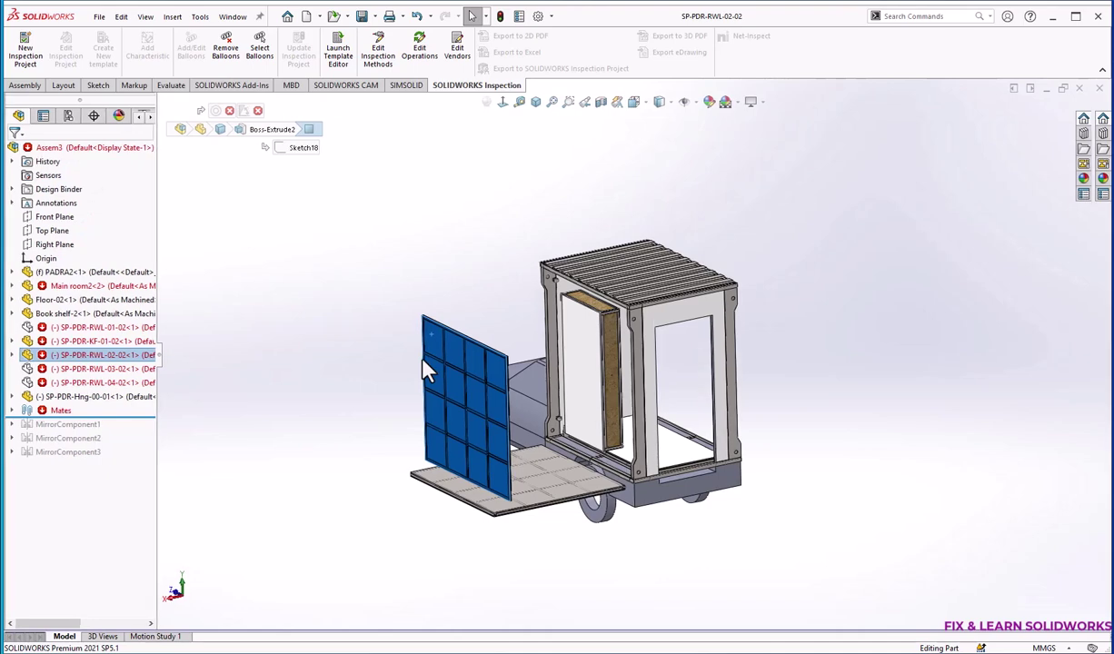
Hide the Boss-Extrude2 cover panel of the SP-PDR-RWL-02-02 part to expose the tube frame behind it
{"action": "scroll", "coordinate": [509, 309], "scroll_direction": "down", "scroll_amount": 10}
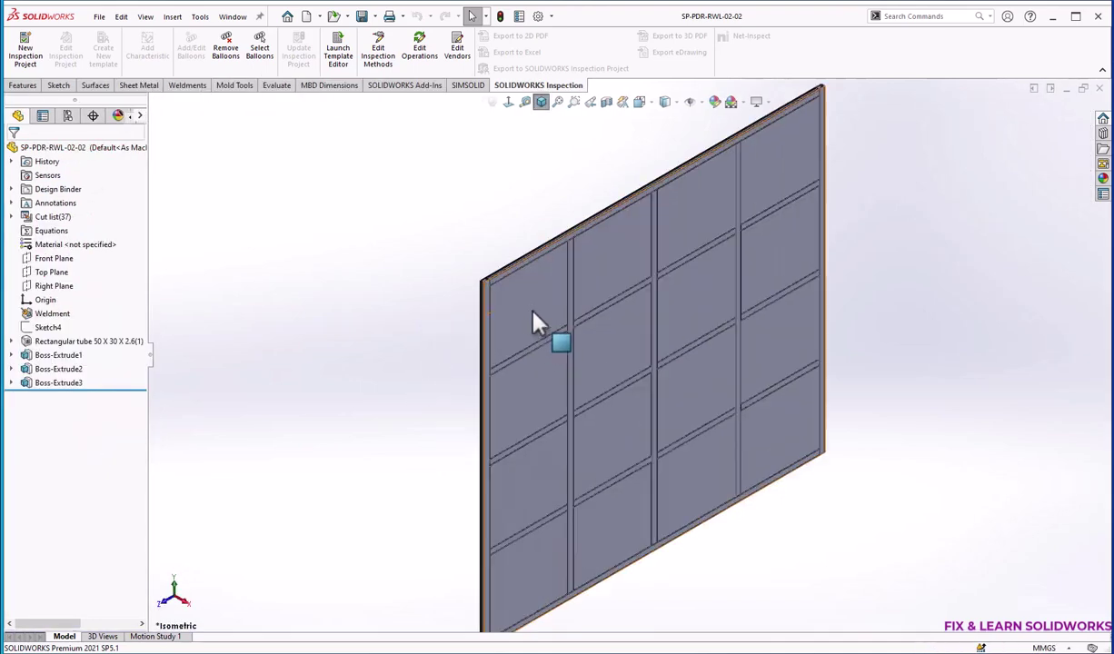
{"action": "middle_click_drag", "start_coordinate": [636, 326], "coordinate": [662, 291]}
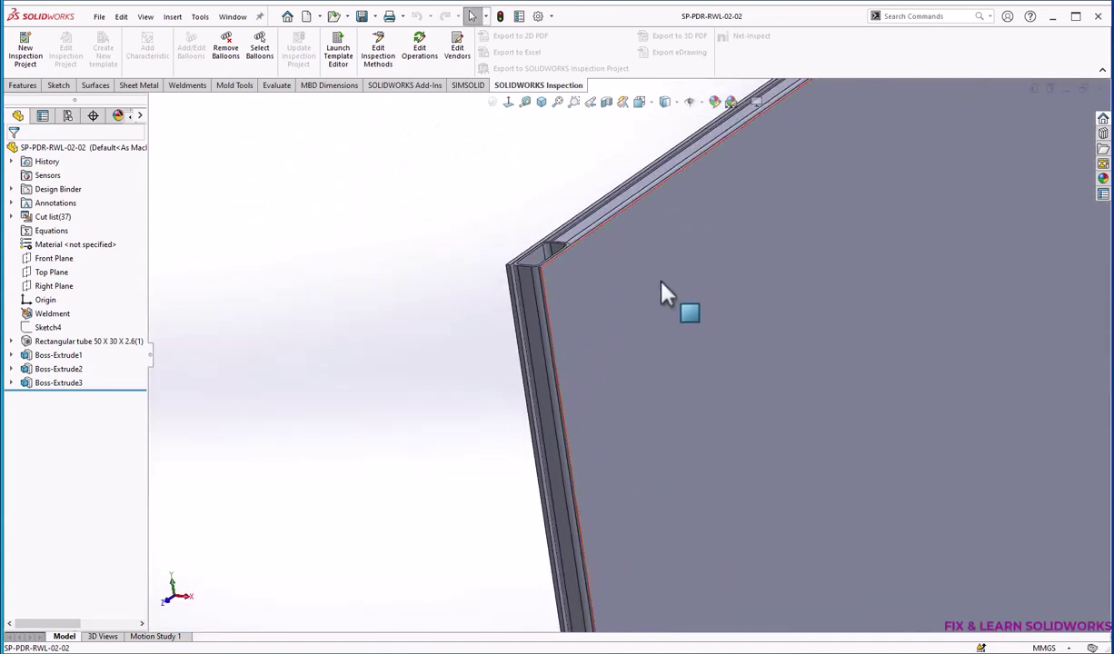
{"action": "left_click", "coordinate": [607, 318]}
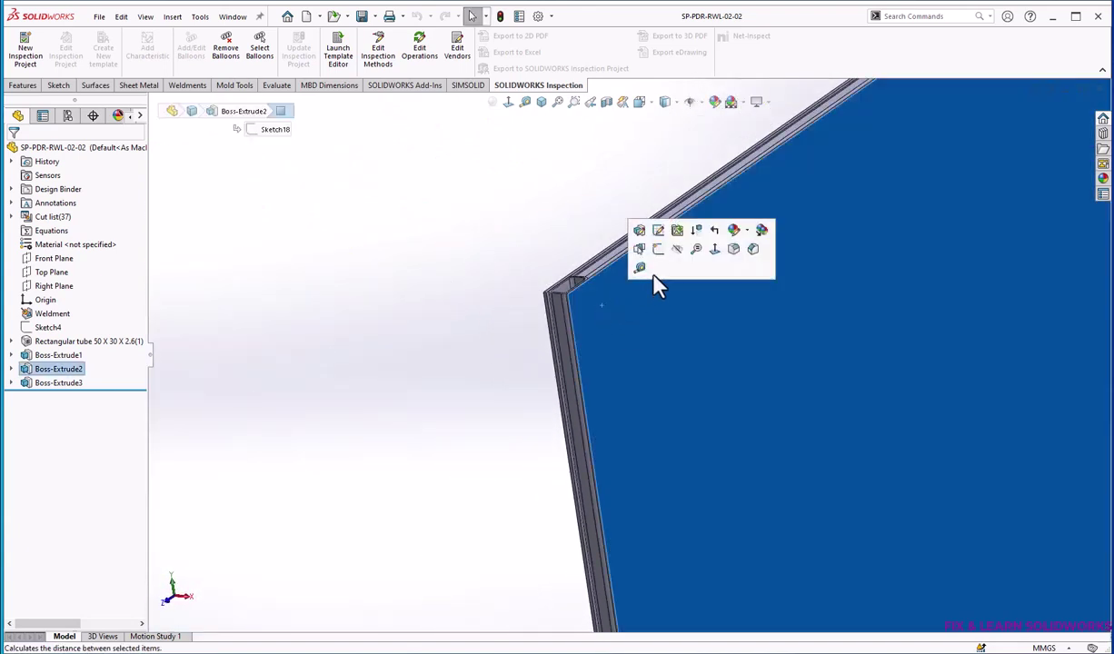
{"action": "left_click", "coordinate": [679, 251]}
{"action": "scroll", "coordinate": [646, 382], "scroll_direction": "down", "scroll_amount": 3}
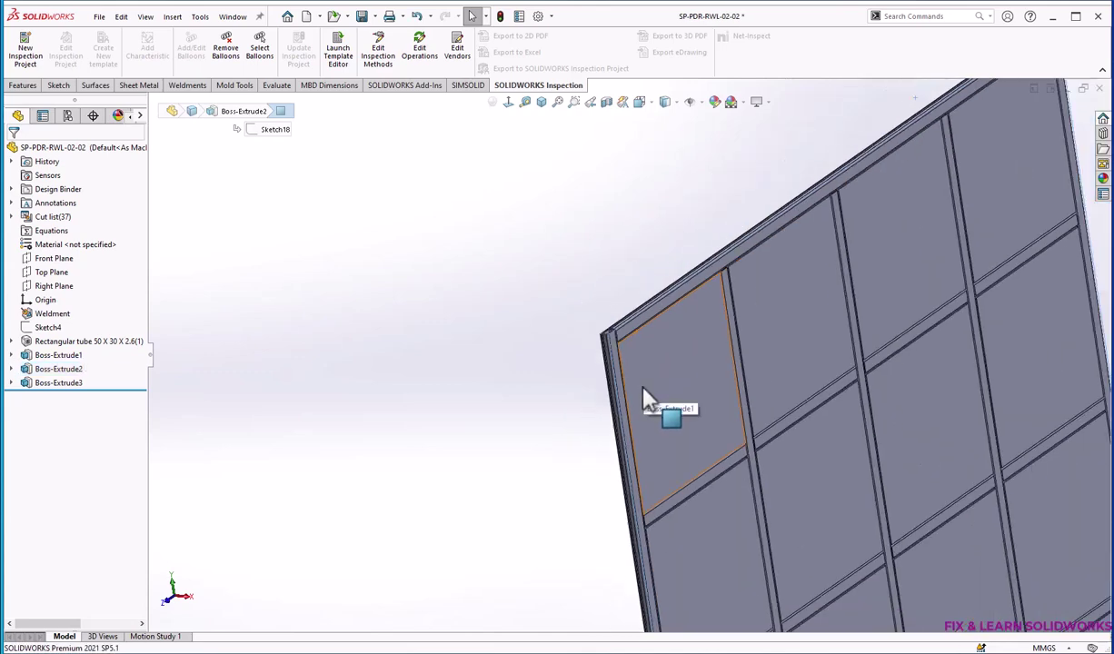
Examine the wall panel's tube frame, the infill panels between the tubes and the Boss-Extrude3 sheet
{"action": "mouse_move", "coordinate": [647, 398]}
{"action": "middle_mouse_down"}
{"action": "mouse_move", "coordinate": [592, 363]}
{"action": "mouse_move", "coordinate": [537, 382]}
{"action": "mouse_move", "coordinate": [494, 420]}
{"action": "mouse_move", "coordinate": [654, 380]}
{"action": "middle_mouse_up"}
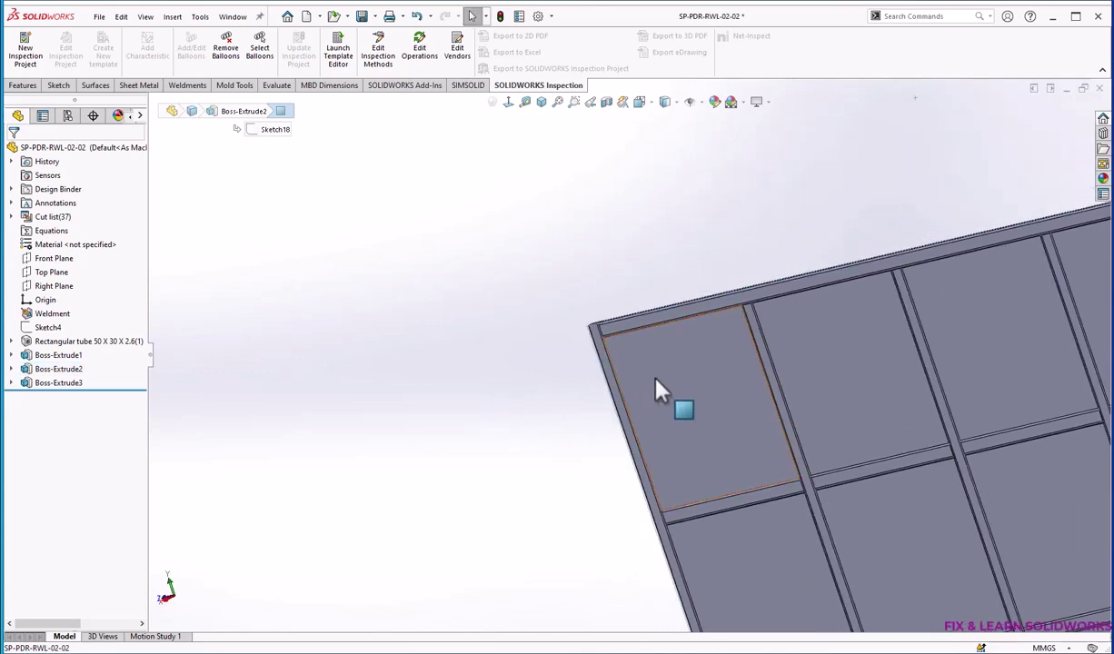
{"action": "scroll", "coordinate": [654, 382], "scroll_direction": "up", "scroll_amount": 3}
{"action": "left_click", "coordinate": [649, 373]}
{"action": "left_click", "coordinate": [421, 356]}
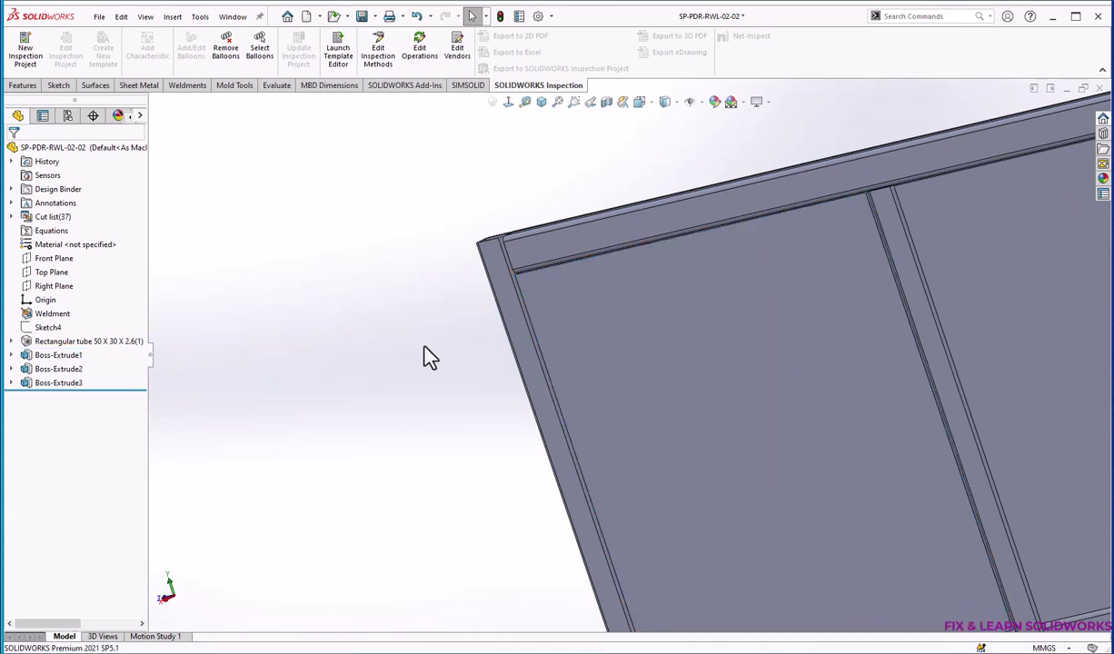
{"action": "scroll", "coordinate": [427, 359], "scroll_direction": "down", "scroll_amount": 2}
{"action": "left_click", "coordinate": [63, 382]}
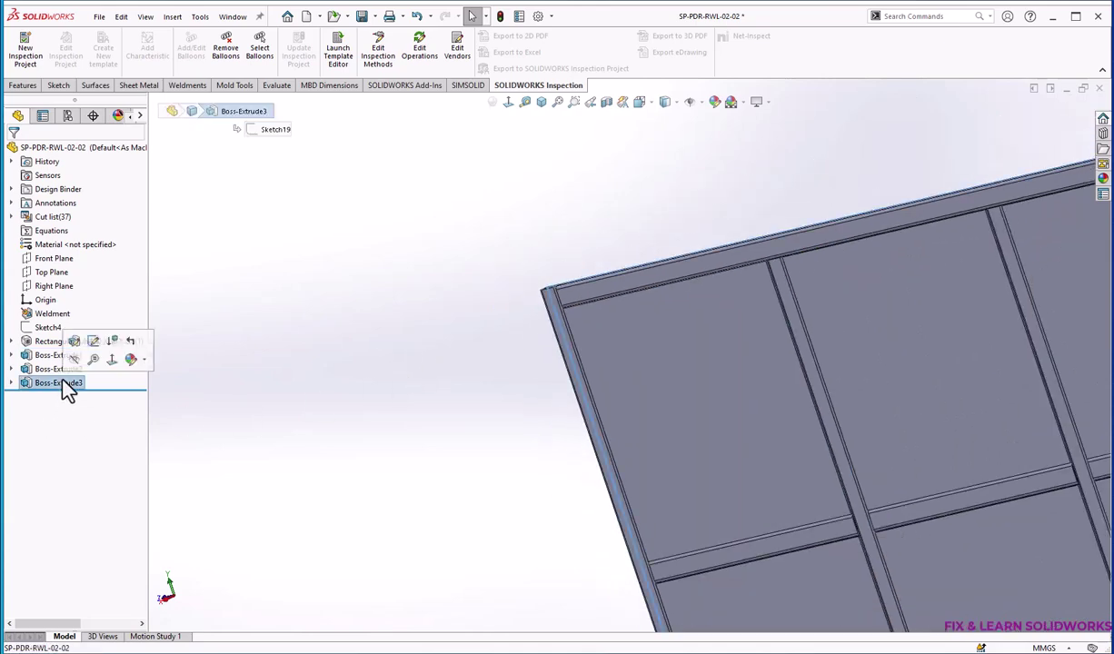
{"action": "left_click", "coordinate": [332, 380]}
{"action": "scroll", "coordinate": [346, 388], "scroll_direction": "down", "scroll_amount": 2}
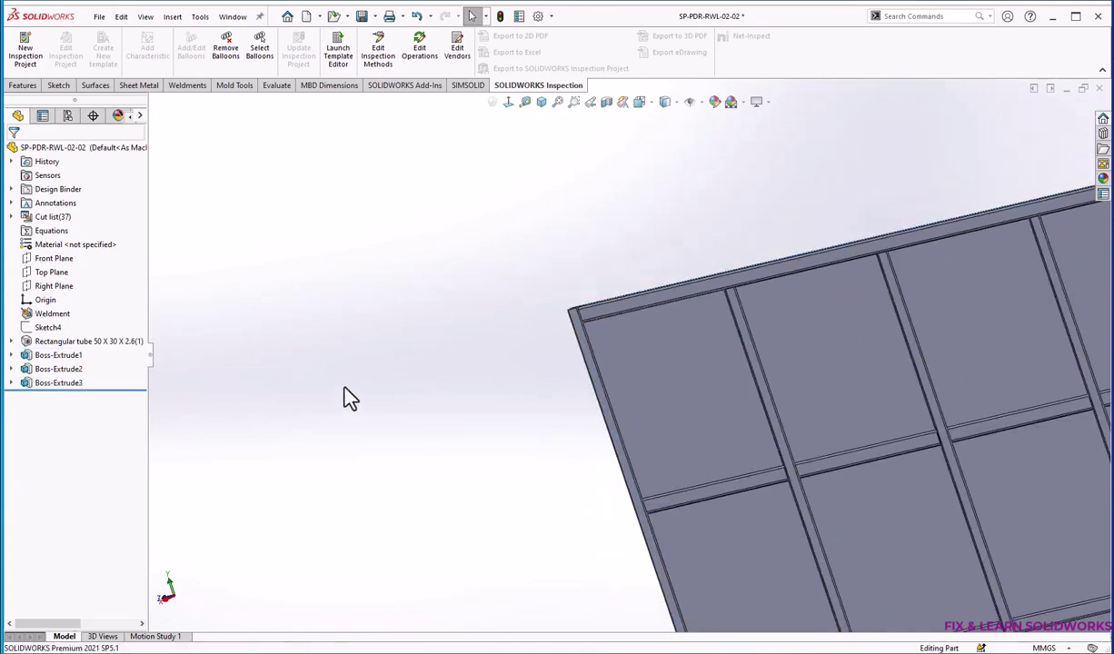
{"action": "middle_click_drag", "start_coordinate": [347, 388], "coordinate": [517, 368]}
{"action": "scroll", "coordinate": [703, 346], "scroll_direction": "up", "scroll_amount": 1}
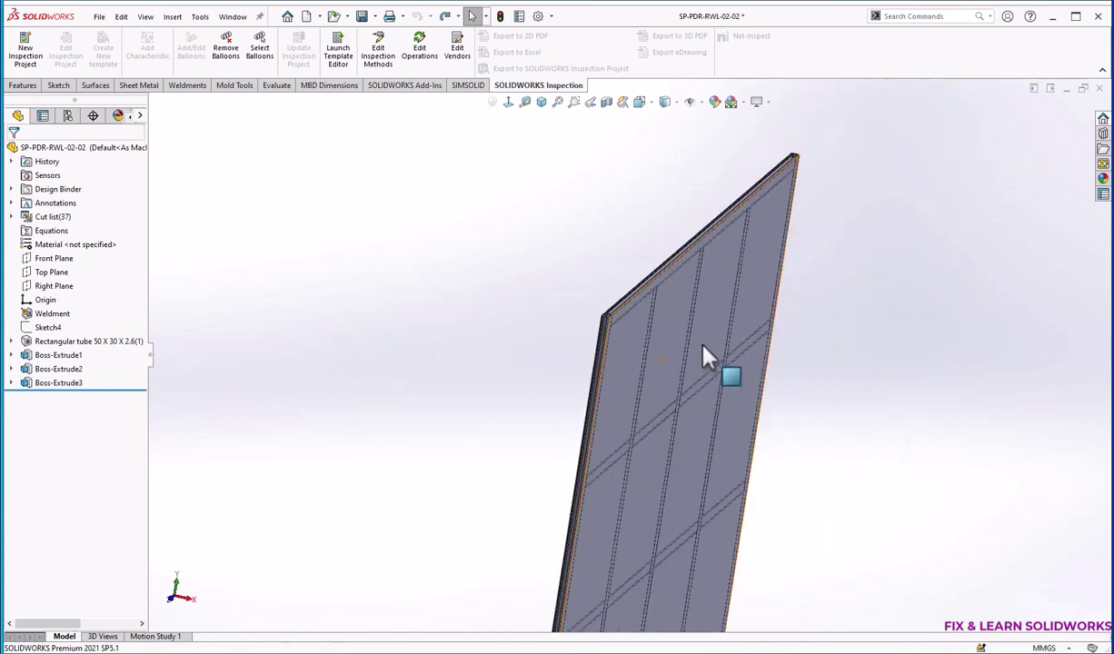
Assign the DIN structural steel 1.0037 (S235JR) as the material of the whole part
{"action": "right_click", "coordinate": [53, 248]}
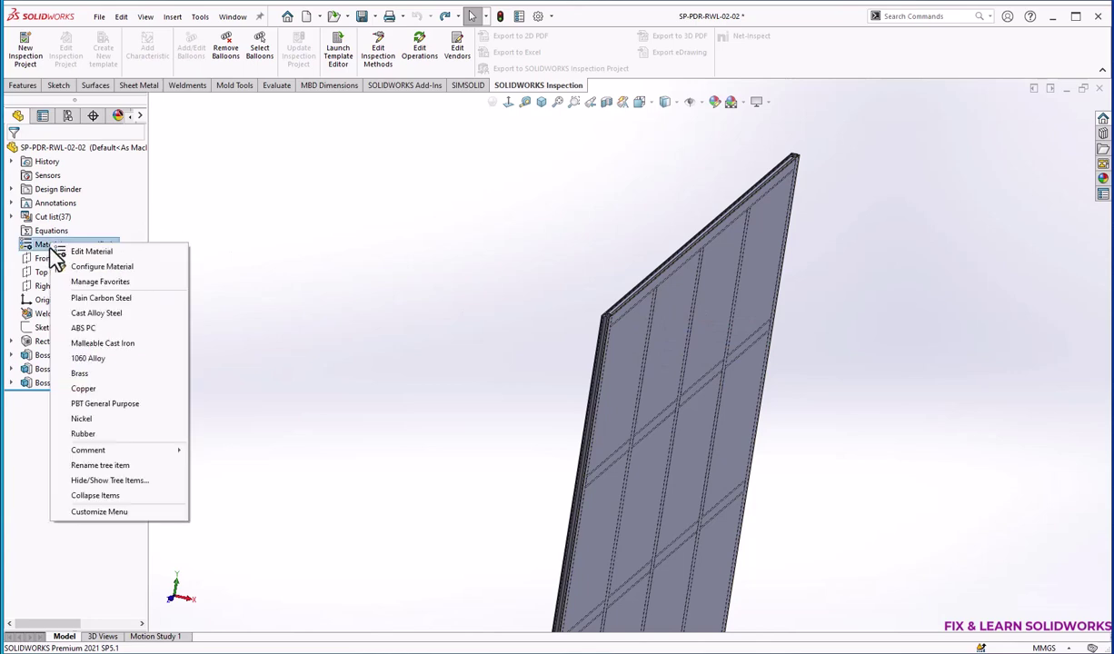
{"action": "left_click", "coordinate": [89, 253]}
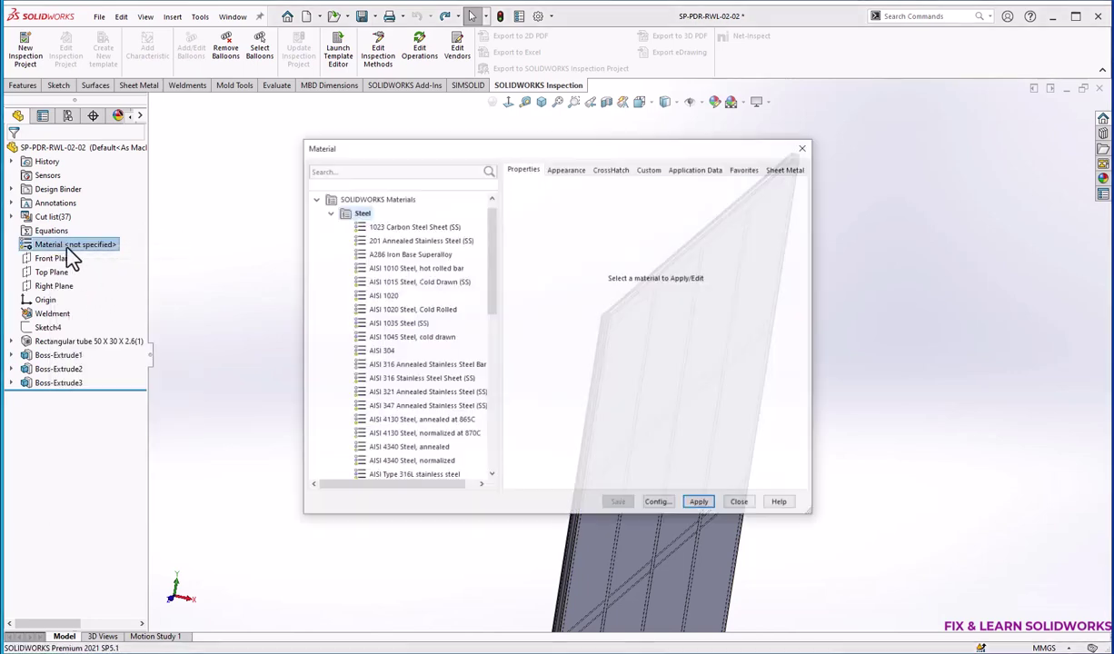
{"action": "left_click", "coordinate": [331, 213]}
{"action": "left_click", "coordinate": [315, 198]}
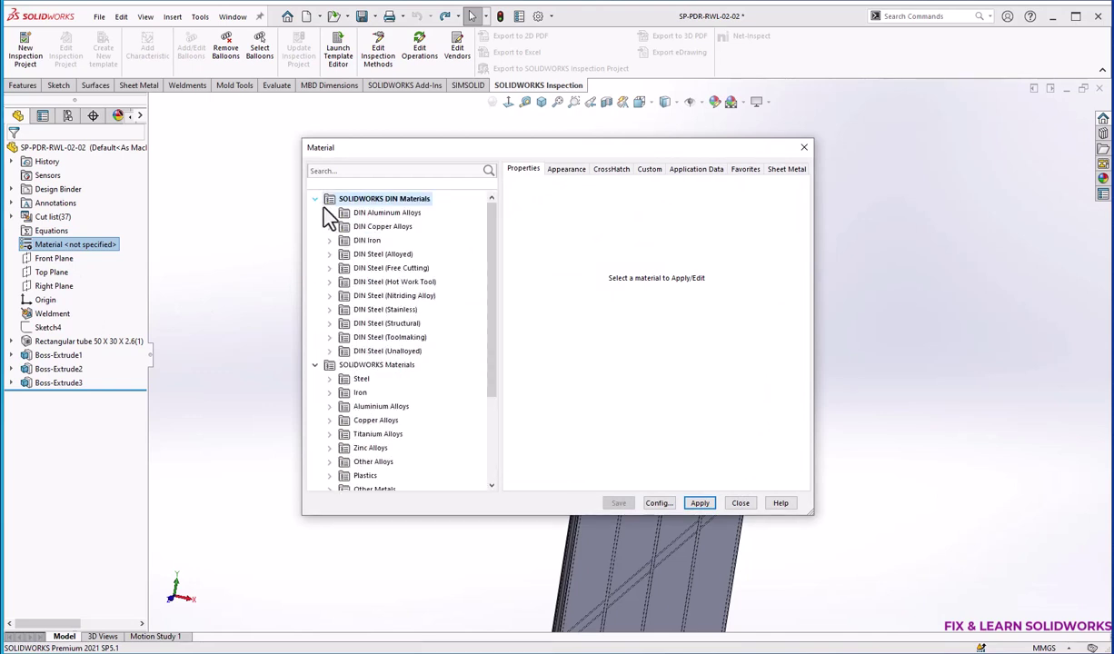
{"action": "left_click", "coordinate": [315, 199]}
{"action": "left_click", "coordinate": [316, 213]}
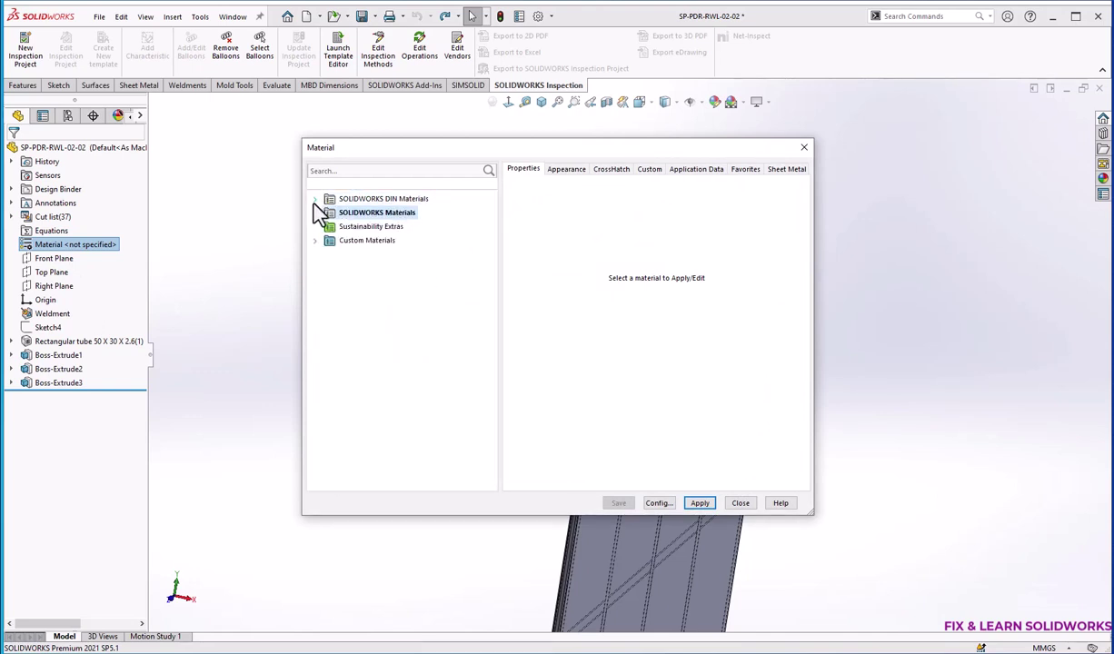
{"action": "left_click", "coordinate": [316, 199]}
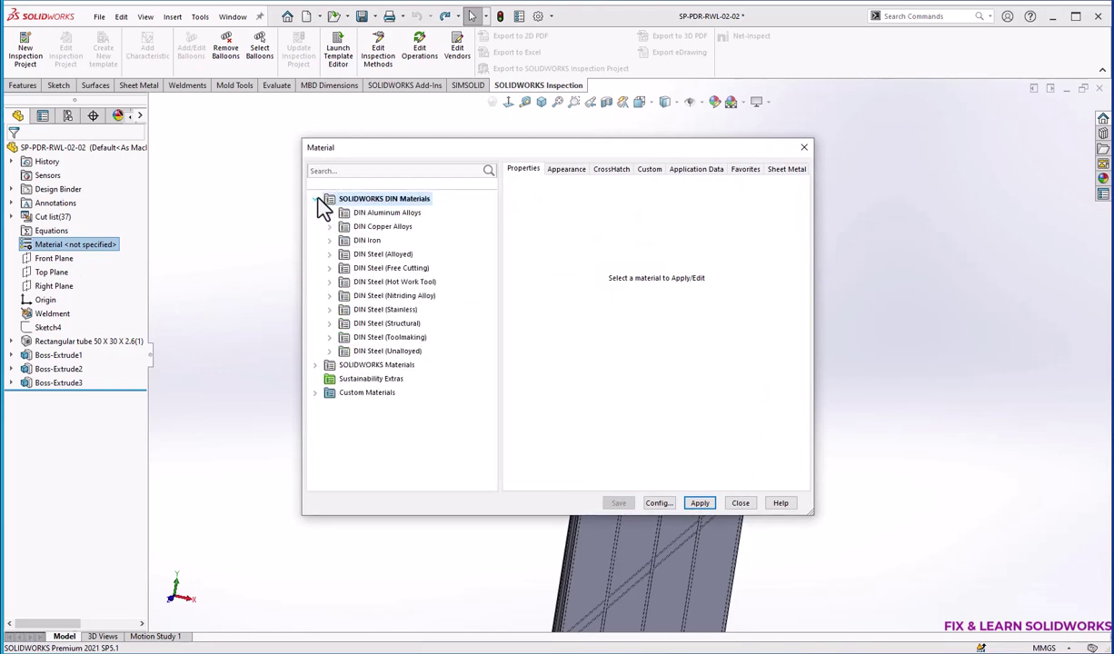
{"action": "left_click", "coordinate": [330, 323]}
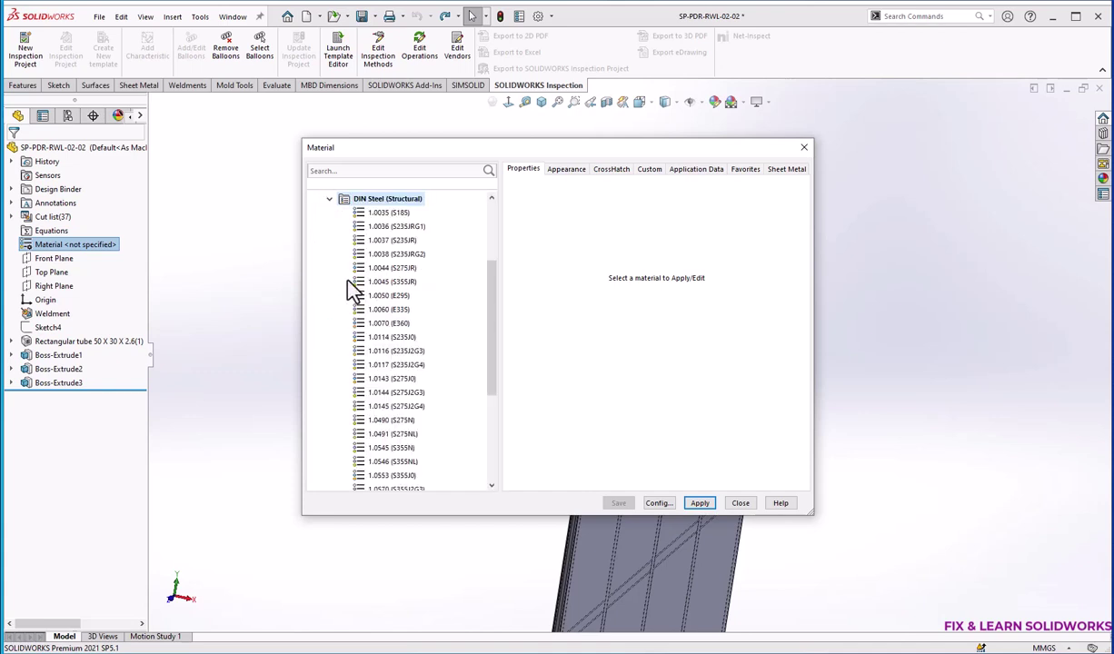
{"action": "left_click", "coordinate": [379, 240]}
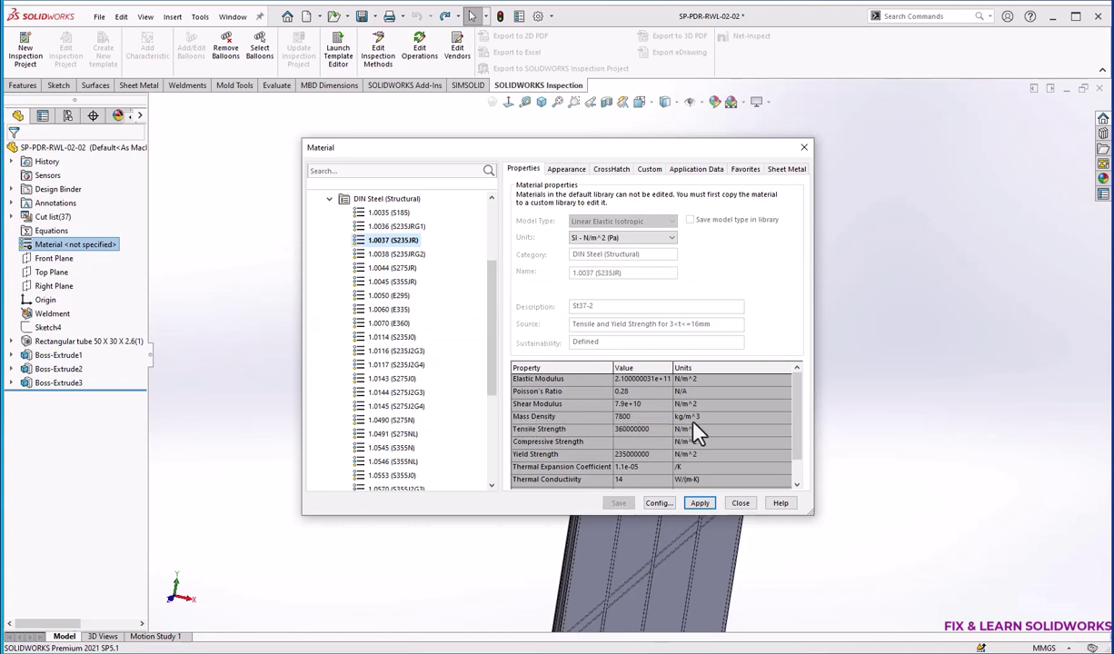
{"action": "left_click", "coordinate": [698, 504]}
{"action": "left_click", "coordinate": [741, 502]}
Expand the cut list and Cut-List-Item9 to locate the Boss-Extrude3 cover sheet body
{"action": "middle_click_drag", "start_coordinate": [682, 418], "coordinate": [559, 303]}
{"action": "scroll", "coordinate": [560, 300], "scroll_direction": "down", "scroll_amount": 3}
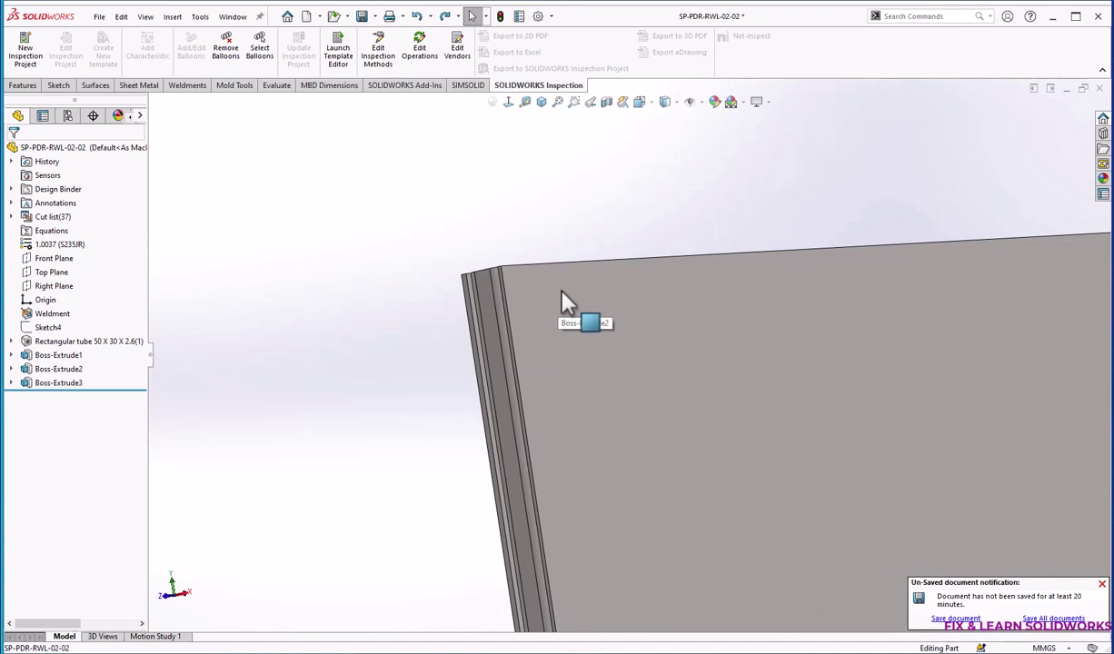
{"action": "middle_click_drag", "start_coordinate": [523, 316], "coordinate": [540, 333]}
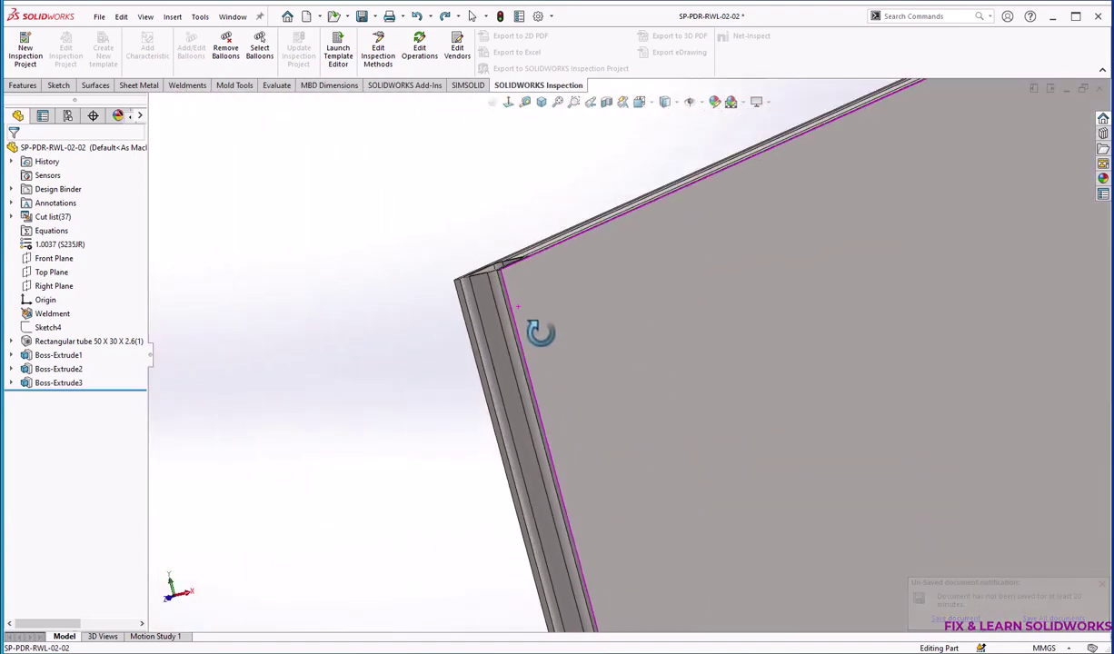
{"action": "left_click", "coordinate": [550, 310]}
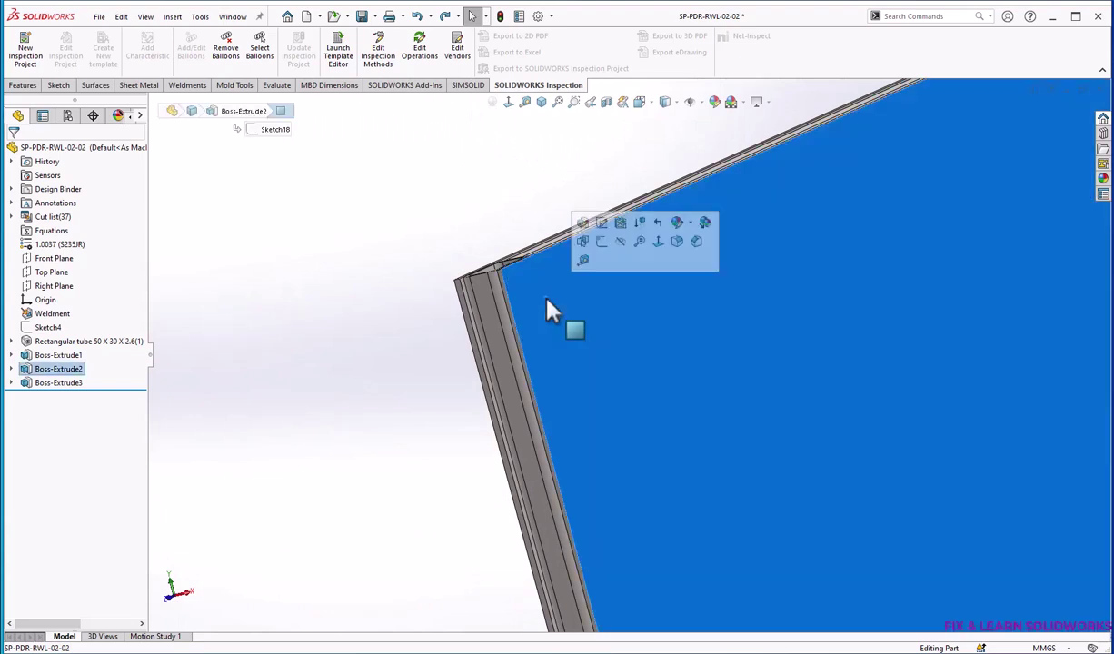
{"action": "left_click", "coordinate": [211, 309]}
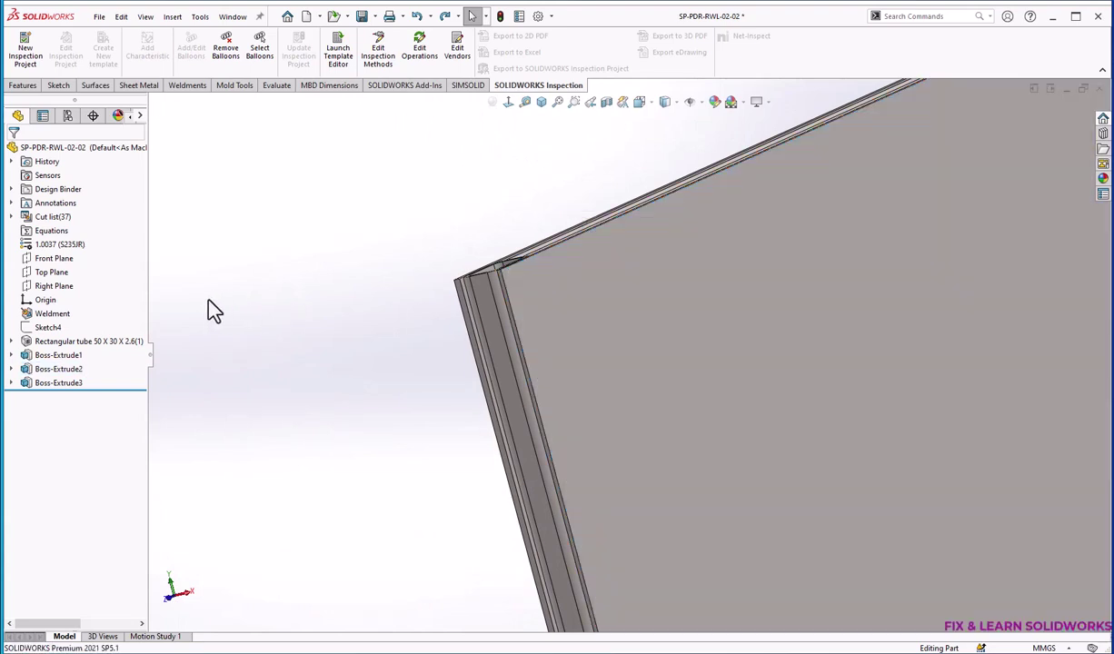
{"action": "left_click", "coordinate": [12, 218]}
{"action": "left_click", "coordinate": [69, 314]}
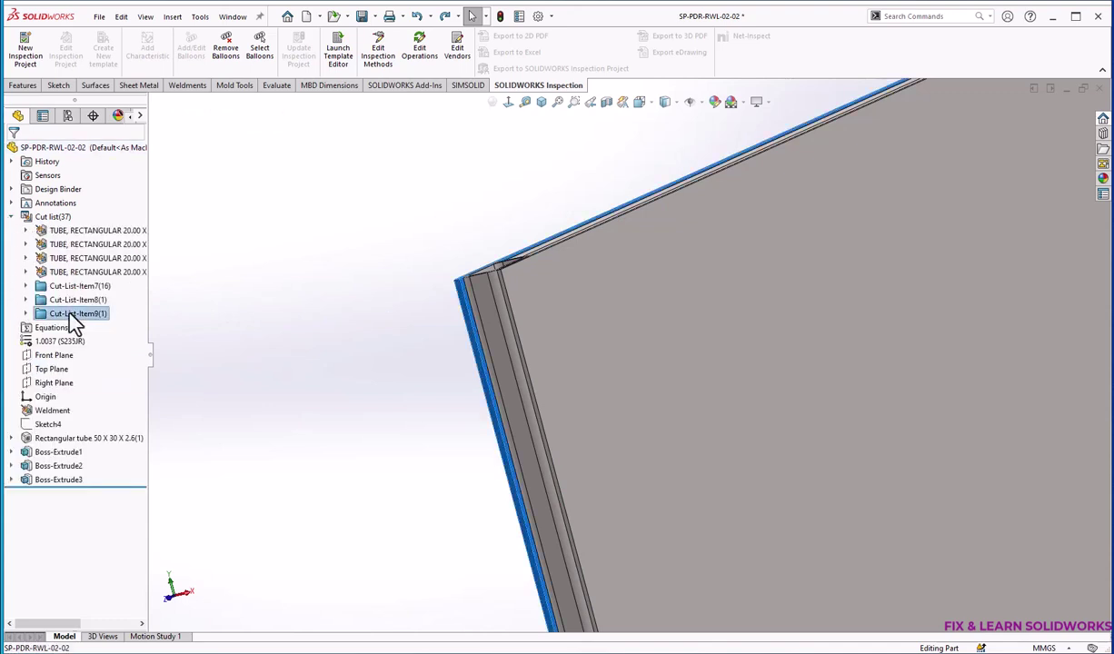
{"action": "middle_click_drag", "start_coordinate": [378, 314], "coordinate": [431, 304]}
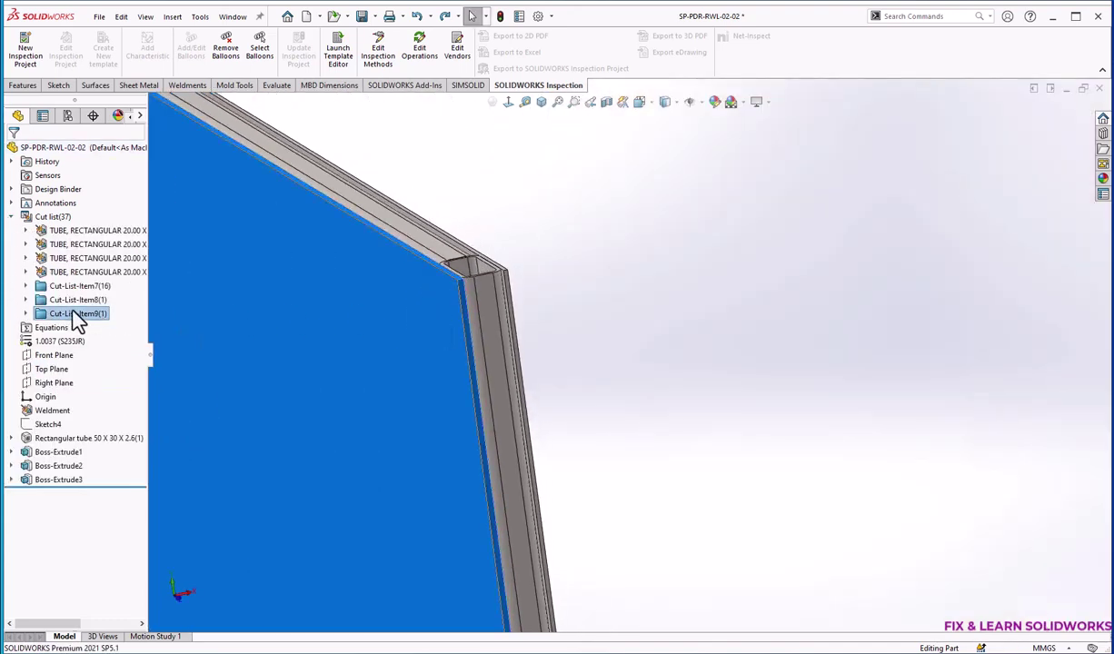
{"action": "left_click", "coordinate": [26, 313]}
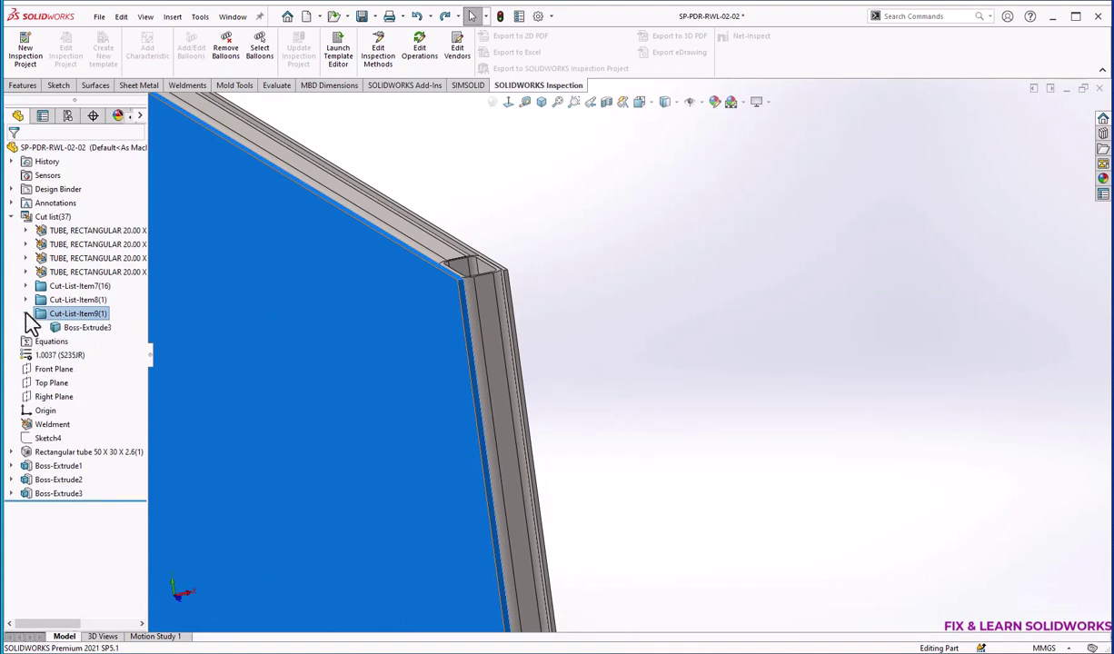
Start editing the material of the Boss-Extrude3 body and list the Woods category of the SOLIDWORKS Materials library
{"action": "right_click", "coordinate": [86, 329]}
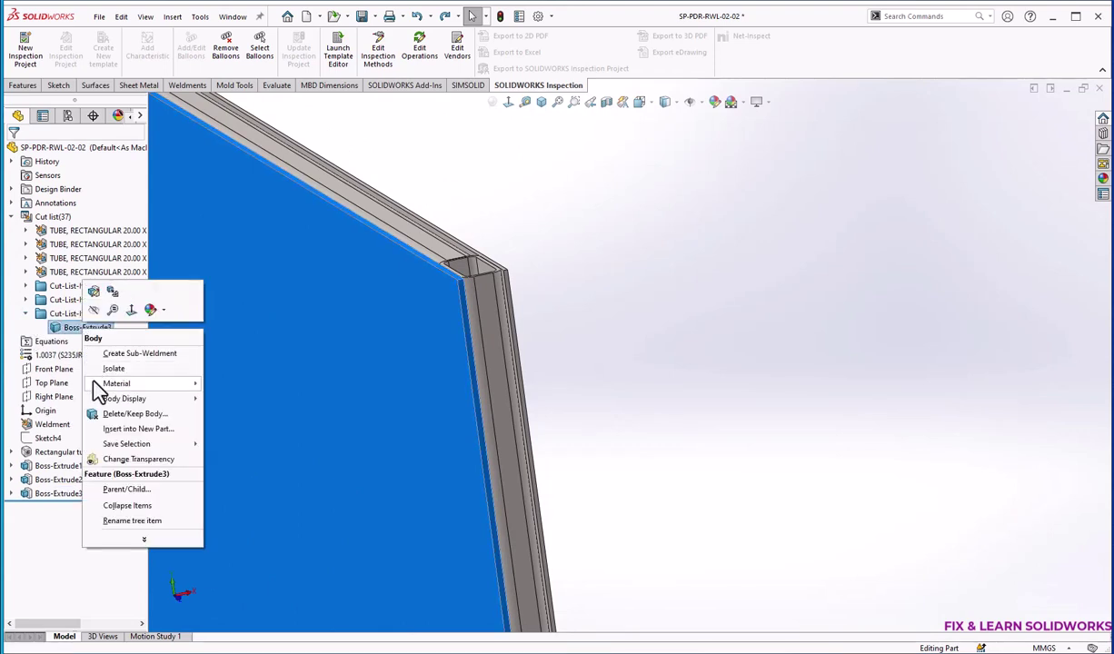
{"action": "mouse_move", "coordinate": [136, 385]}
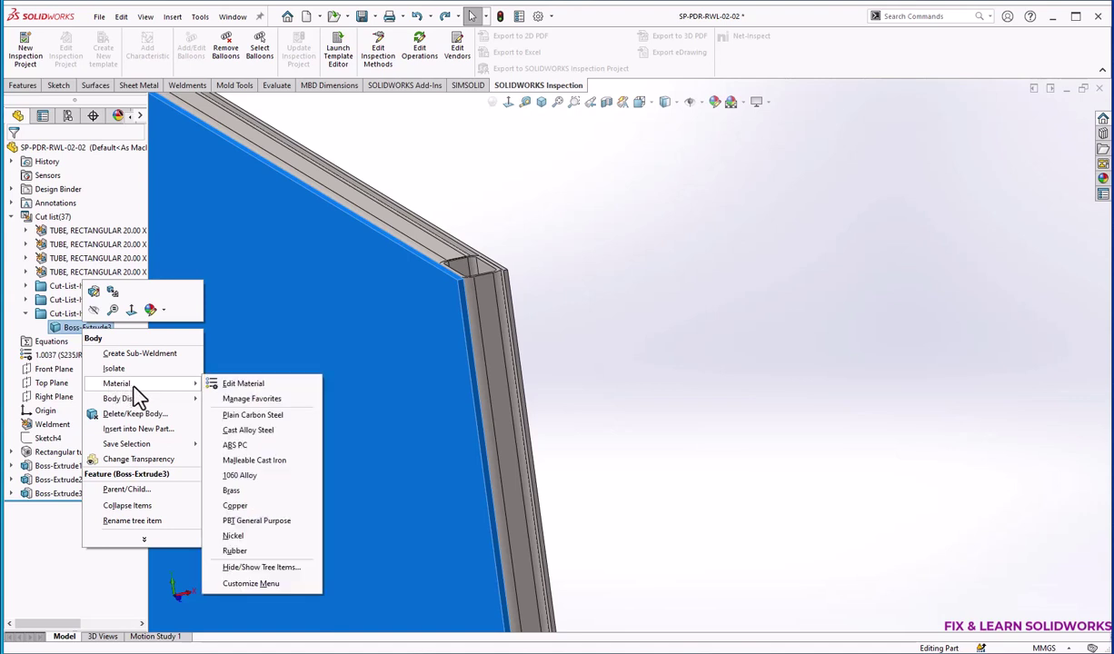
{"action": "left_click", "coordinate": [254, 387]}
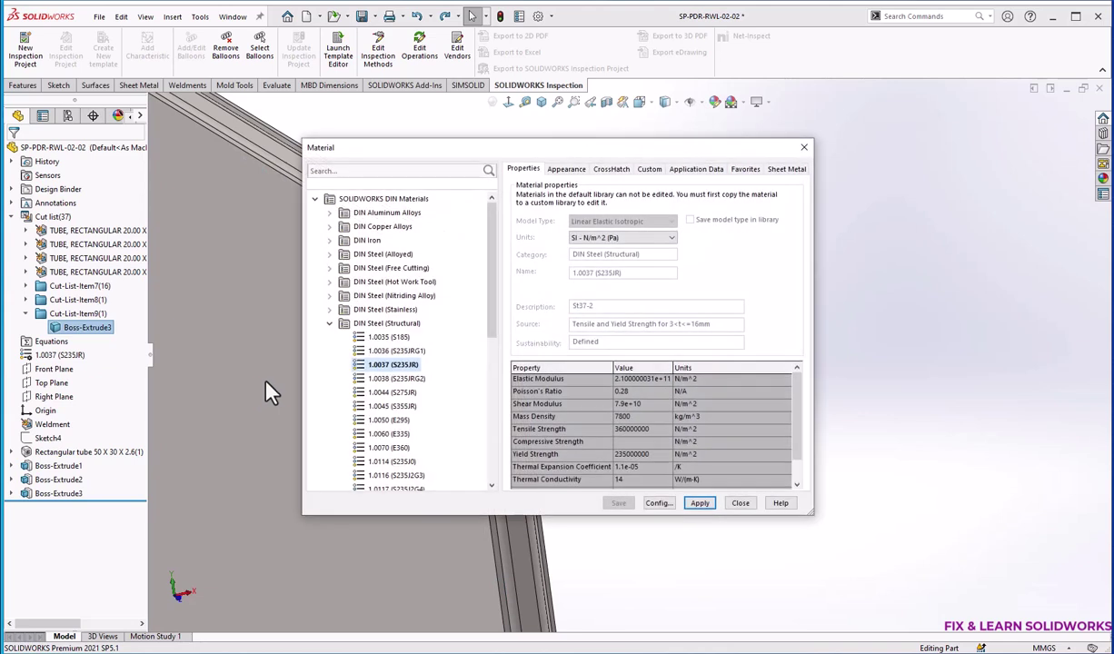
{"action": "left_click", "coordinate": [329, 323]}
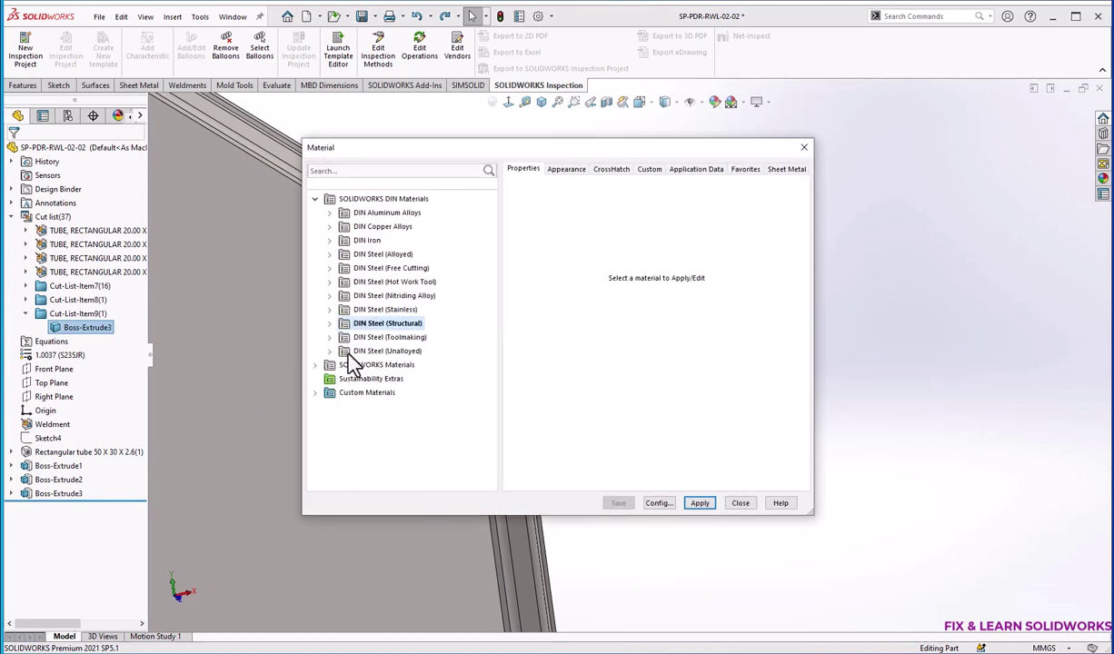
{"action": "left_click", "coordinate": [315, 200]}
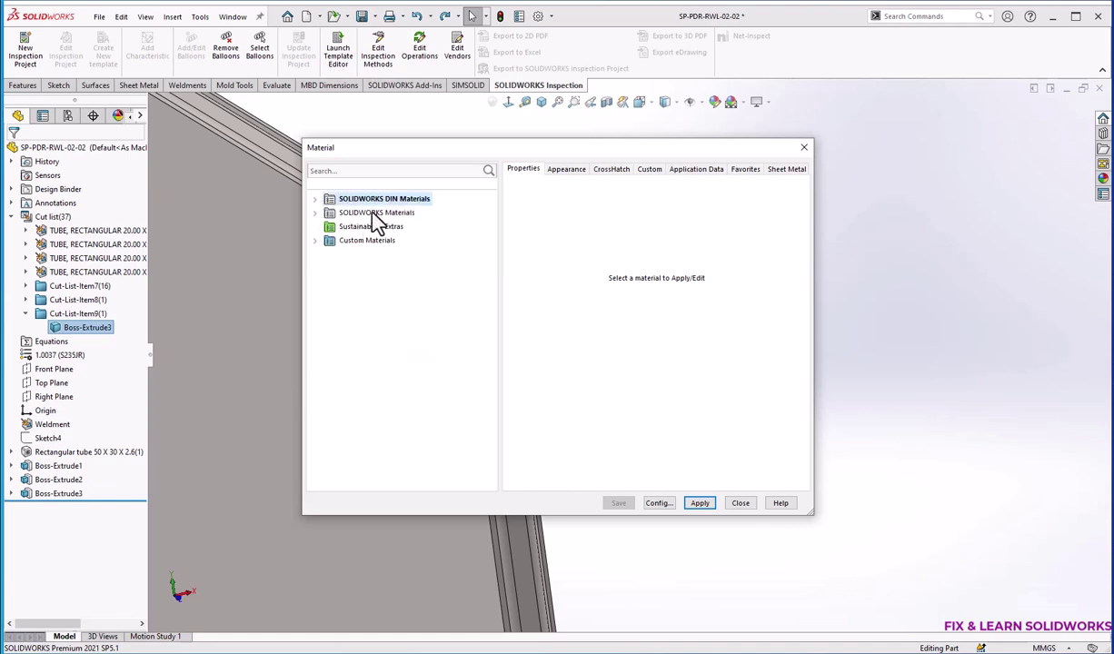
{"action": "left_click", "coordinate": [316, 212]}
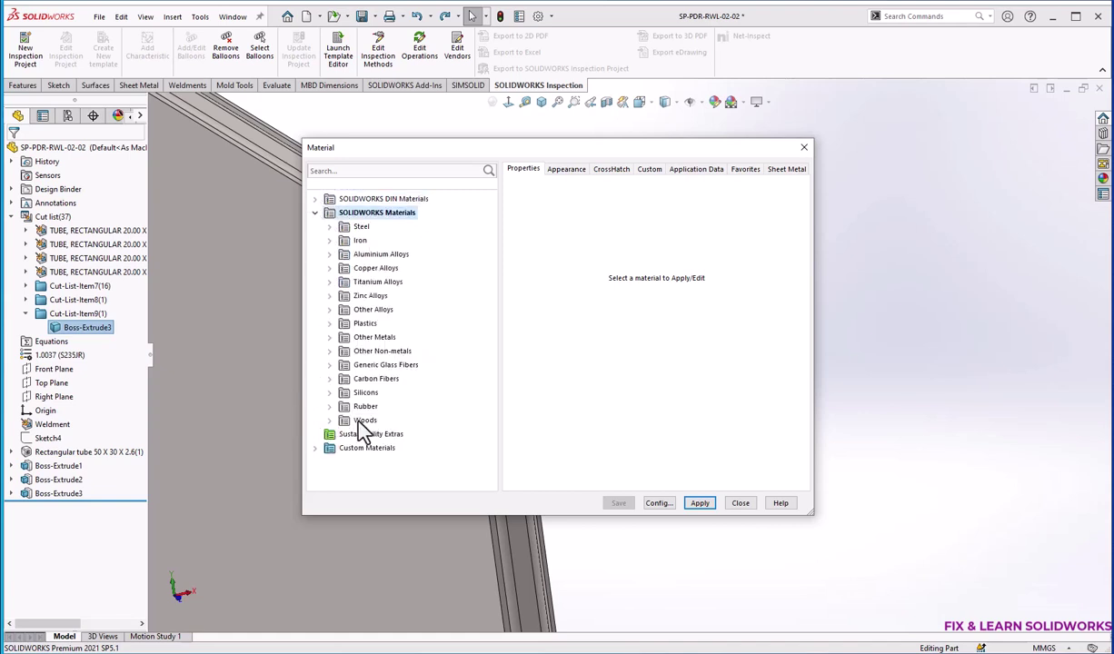
{"action": "left_click", "coordinate": [330, 421]}
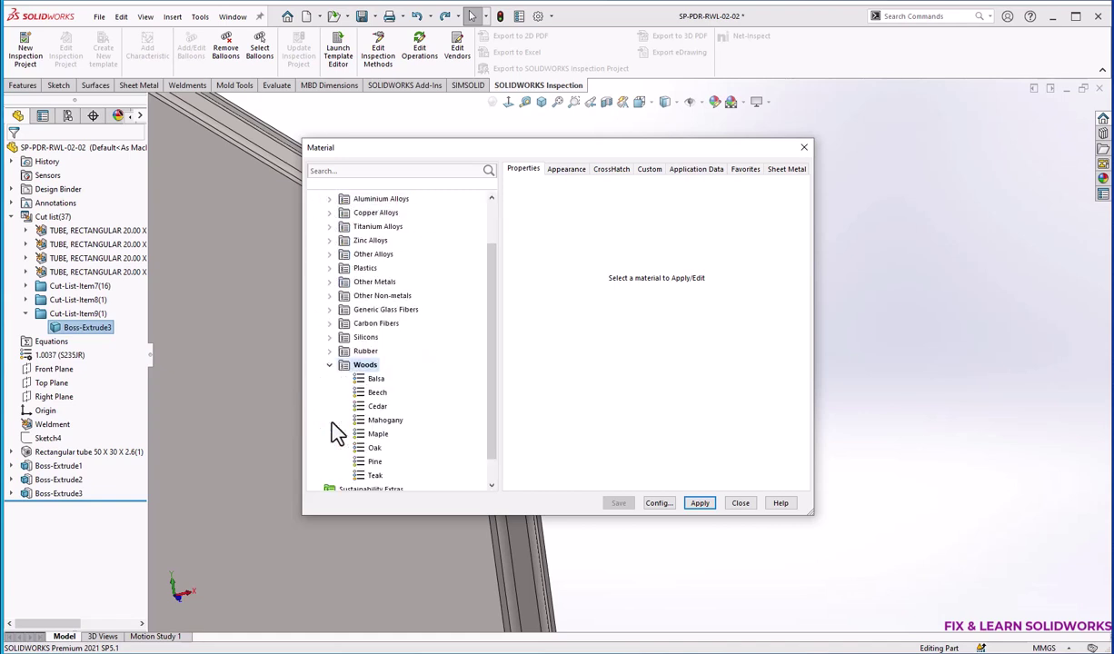
Compare the materials in the Woods category and assign Teak to the Boss-Extrude3 cover sheet body
{"action": "left_click", "coordinate": [375, 380]}
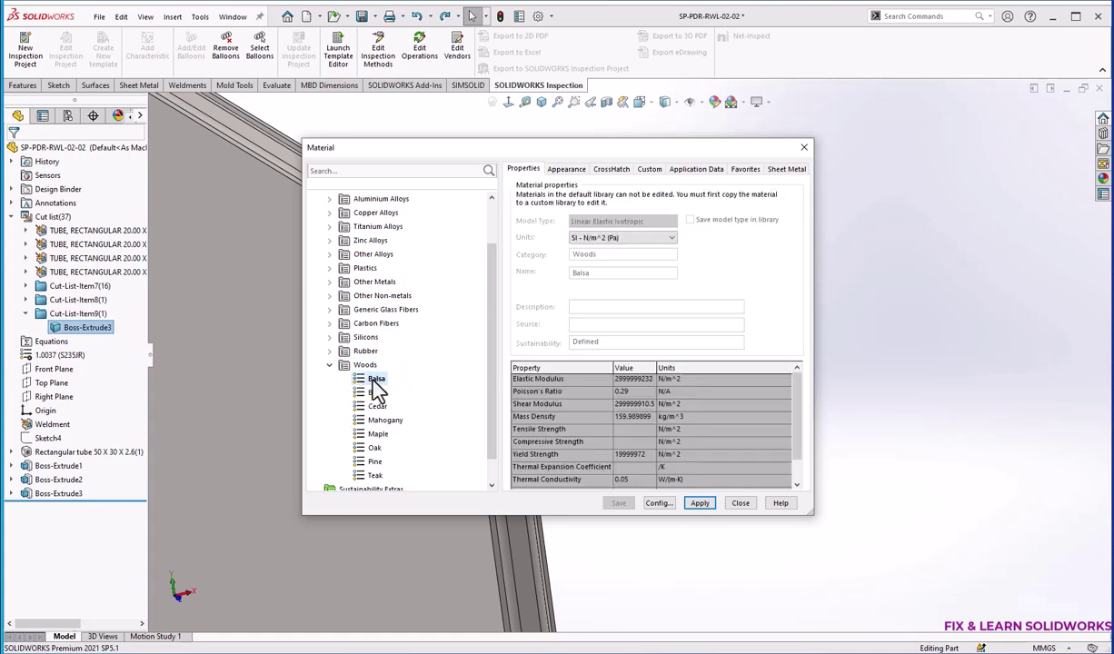
{"action": "left_click", "coordinate": [374, 476]}
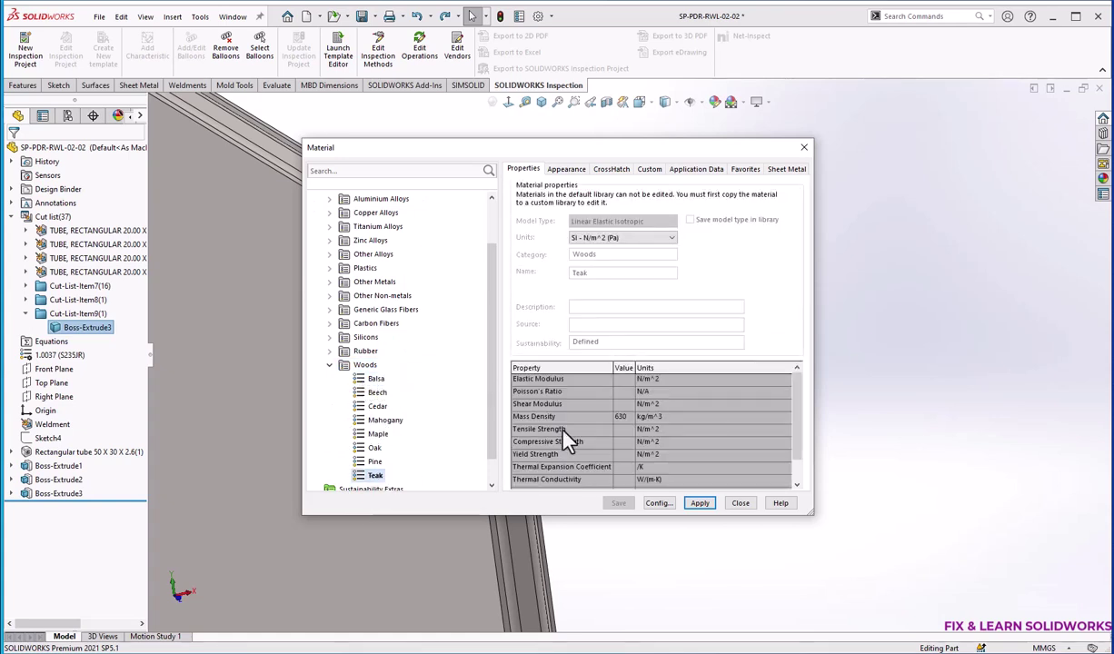
{"action": "left_click", "coordinate": [371, 451]}
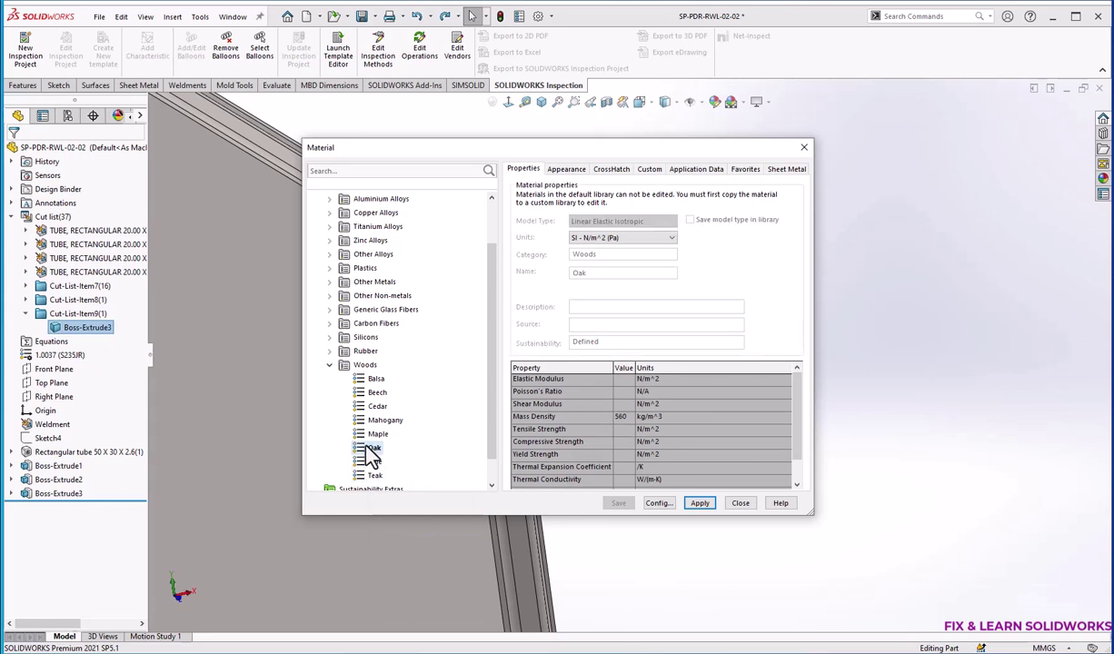
{"action": "left_click", "coordinate": [374, 435]}
{"action": "left_click", "coordinate": [374, 423]}
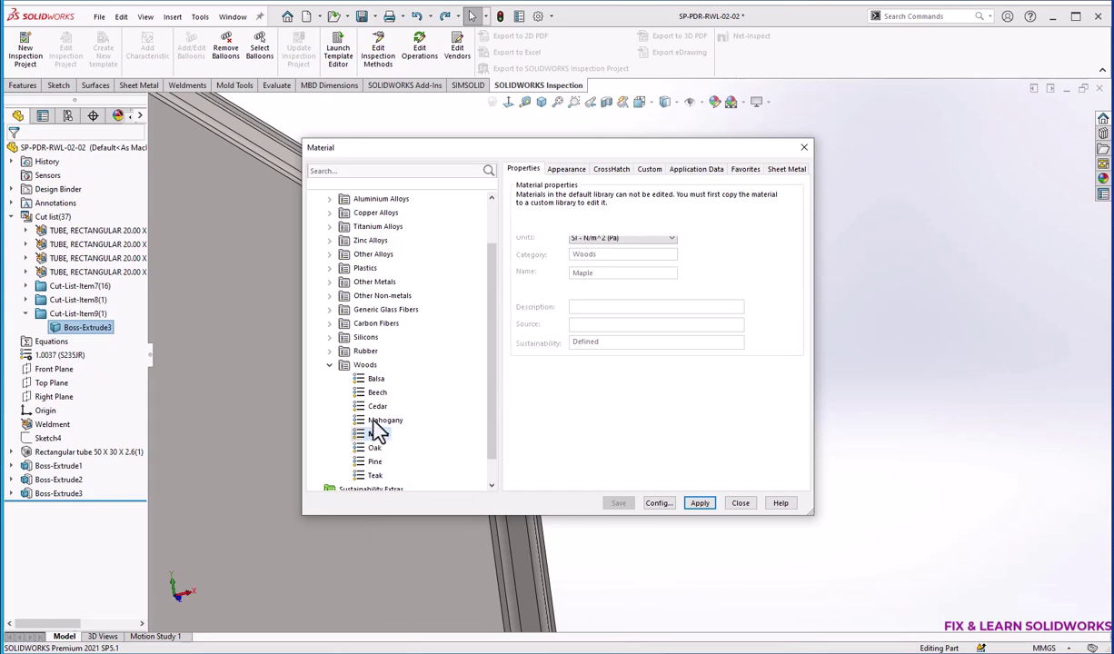
{"action": "left_click", "coordinate": [372, 407]}
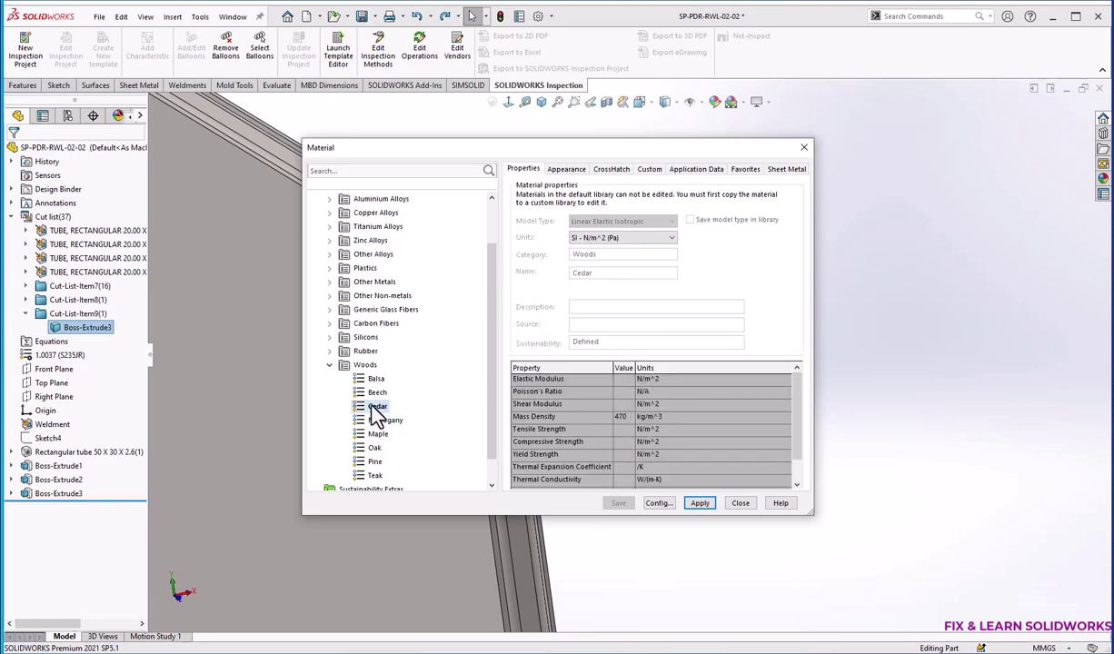
{"action": "left_click", "coordinate": [376, 393]}
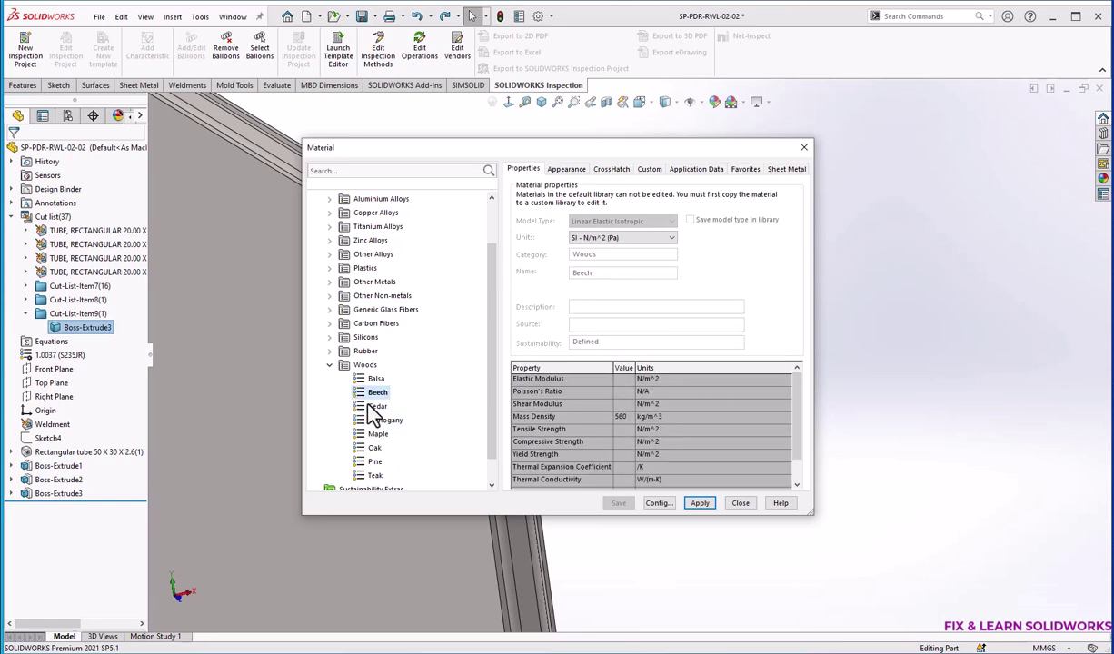
{"action": "left_click", "coordinate": [374, 476]}
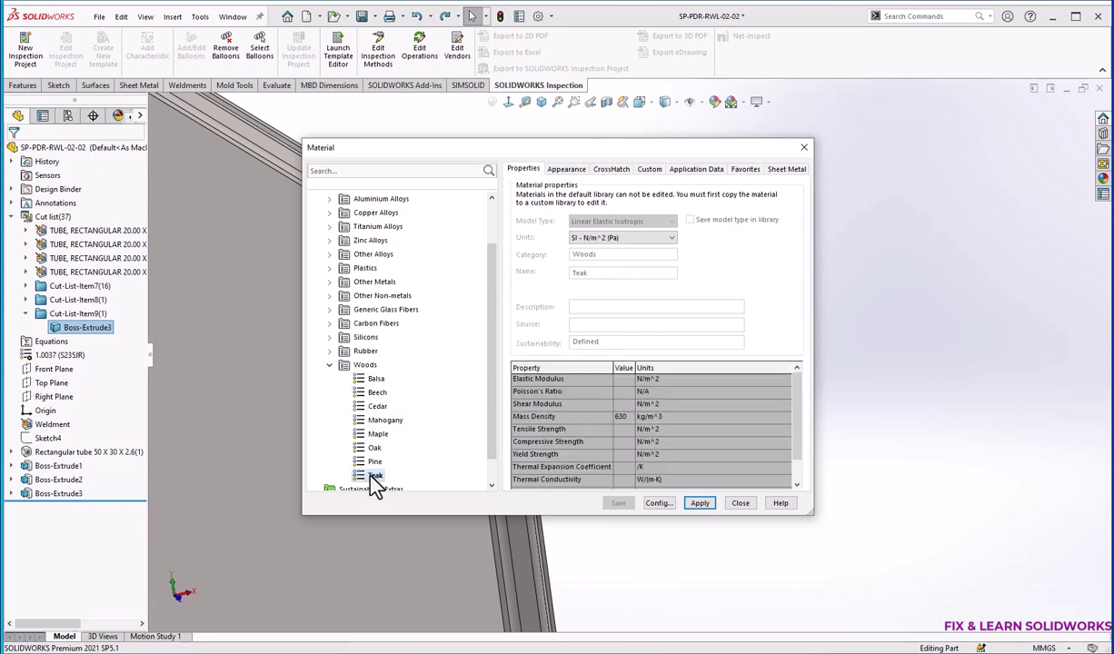
{"action": "left_click", "coordinate": [699, 503]}
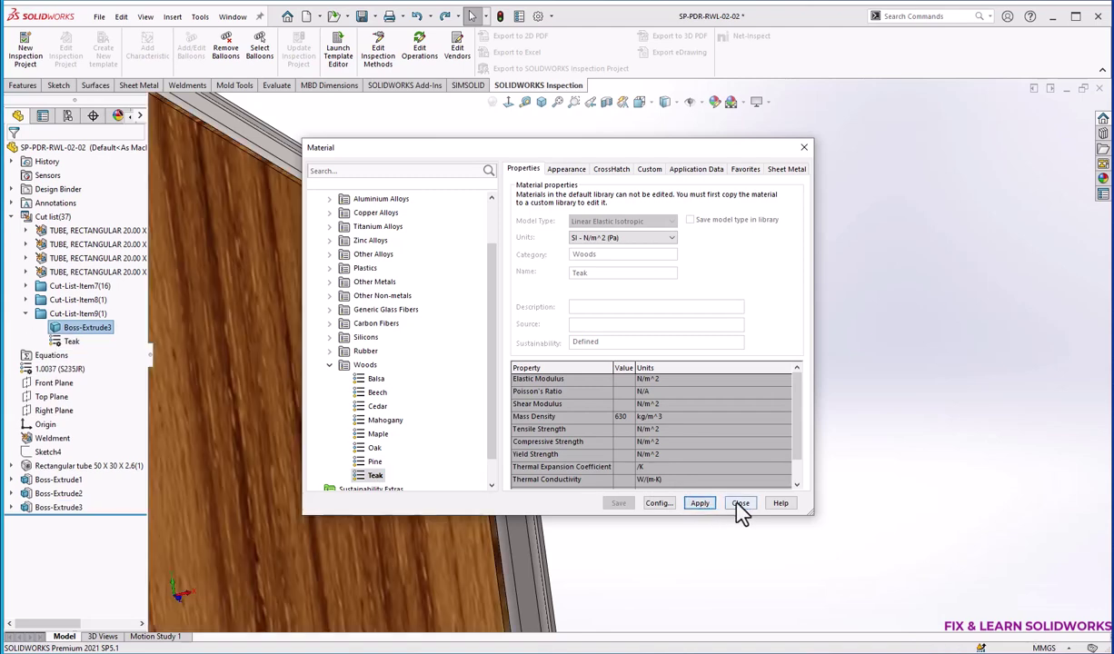
{"action": "left_click", "coordinate": [741, 502]}
Locate the opposite cover sheet body Boss-Extrude2 in Cut-List-Item8 and assign Teak as its material
{"action": "middle_click_drag", "start_coordinate": [510, 345], "coordinate": [459, 359]}
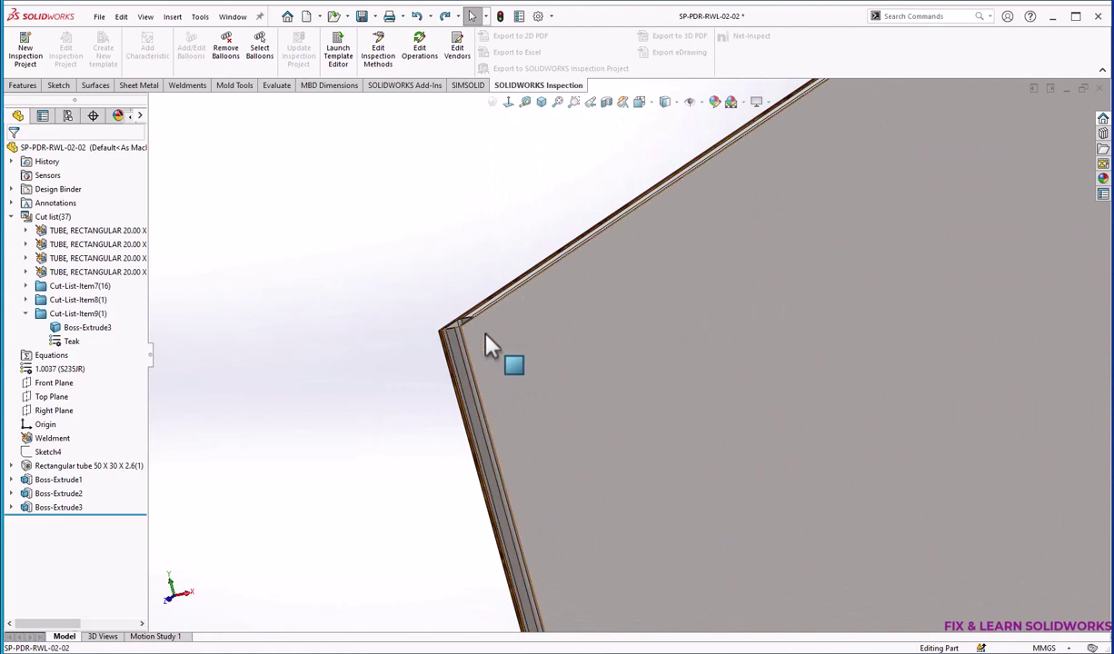
{"action": "left_click", "coordinate": [482, 338]}
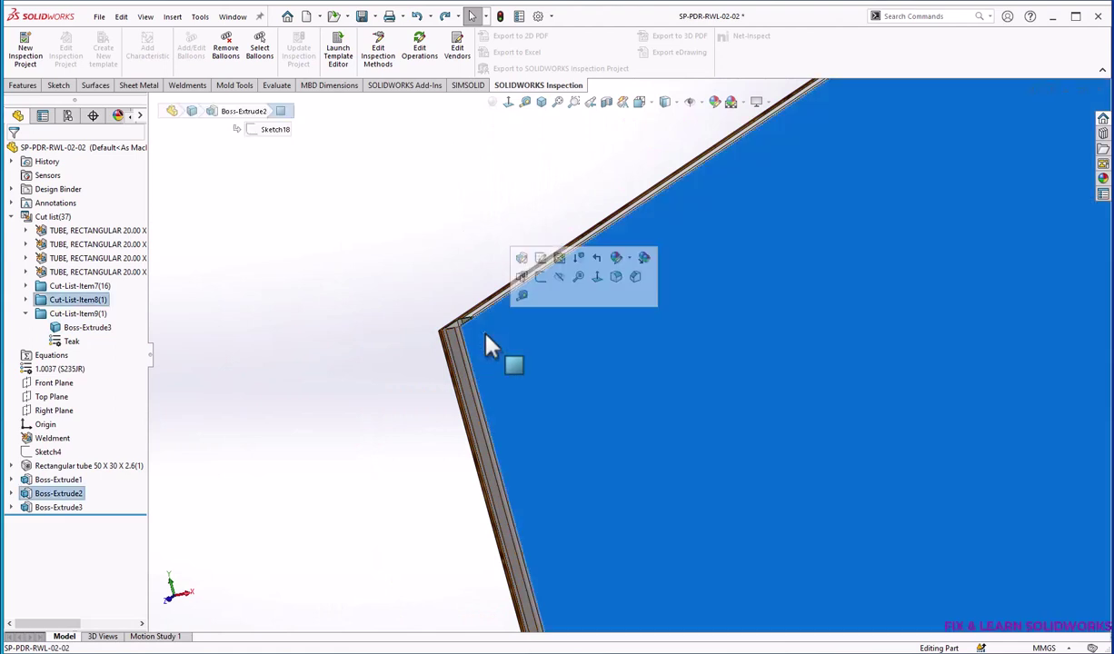
{"action": "left_click", "coordinate": [27, 300]}
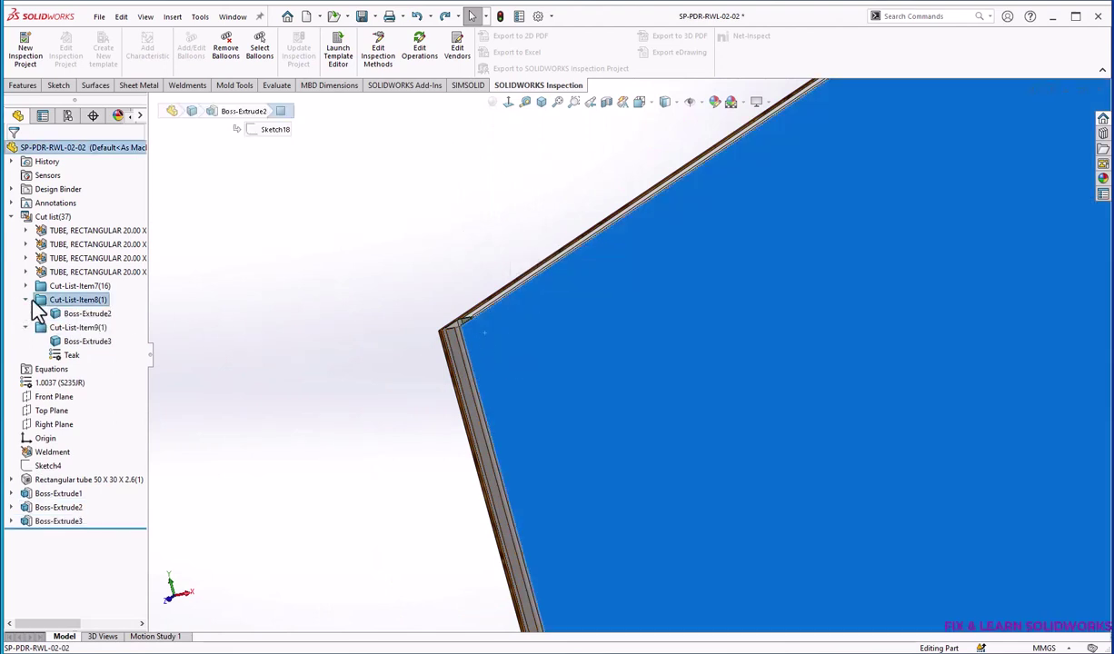
{"action": "right_click", "coordinate": [77, 317]}
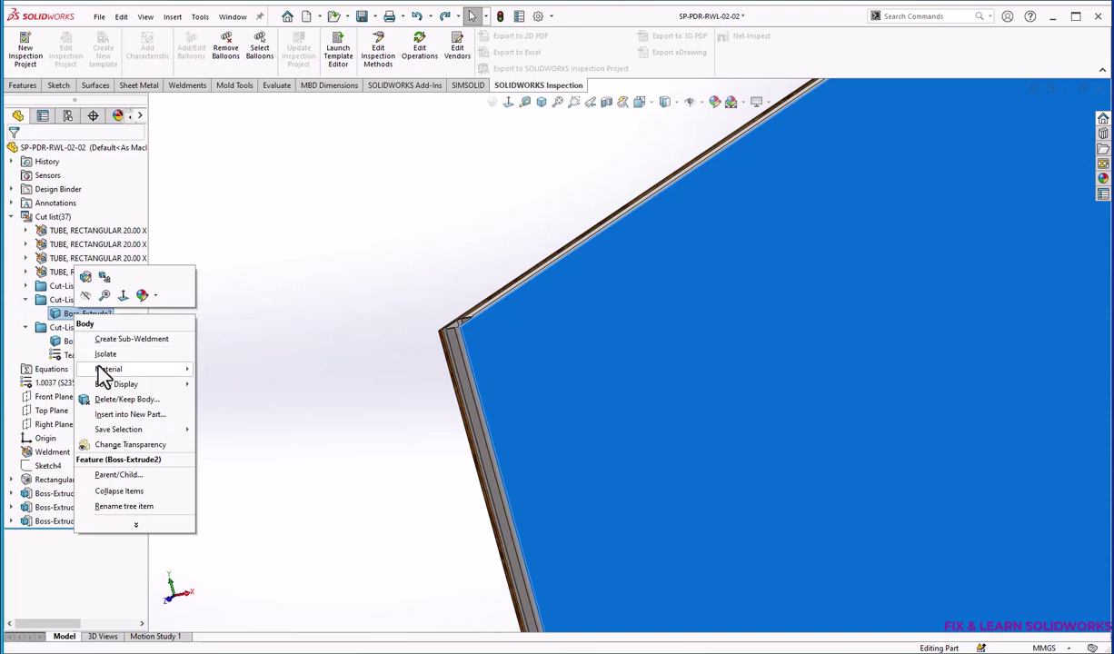
{"action": "mouse_move", "coordinate": [107, 369]}
{"action": "left_click", "coordinate": [235, 369]}
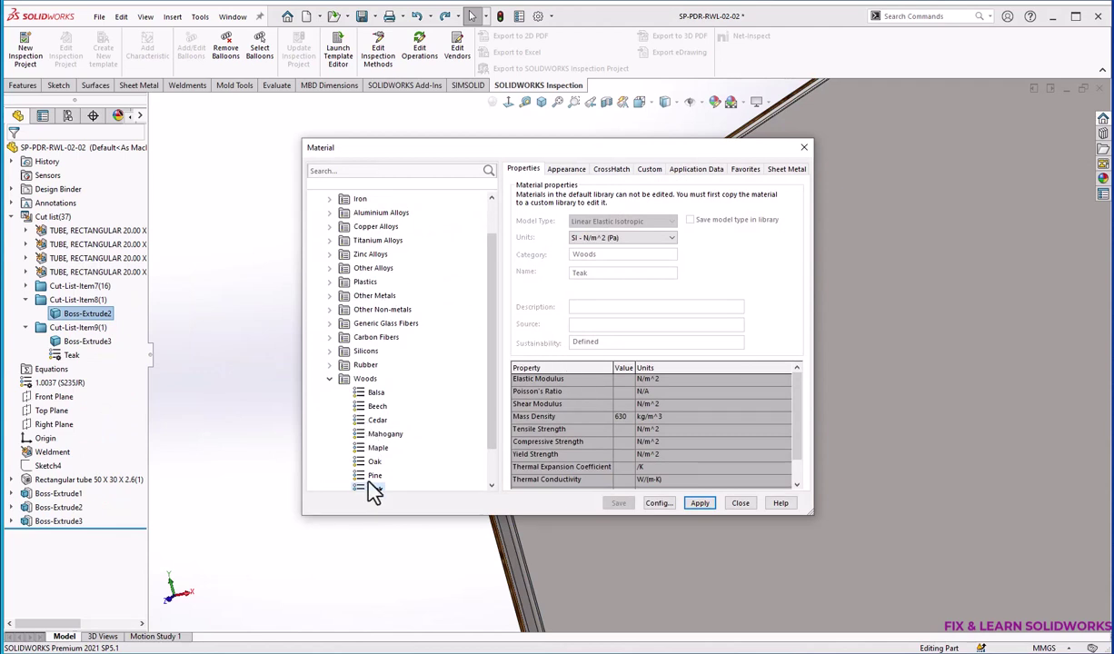
{"action": "left_click", "coordinate": [699, 504]}
{"action": "left_click", "coordinate": [741, 503]}
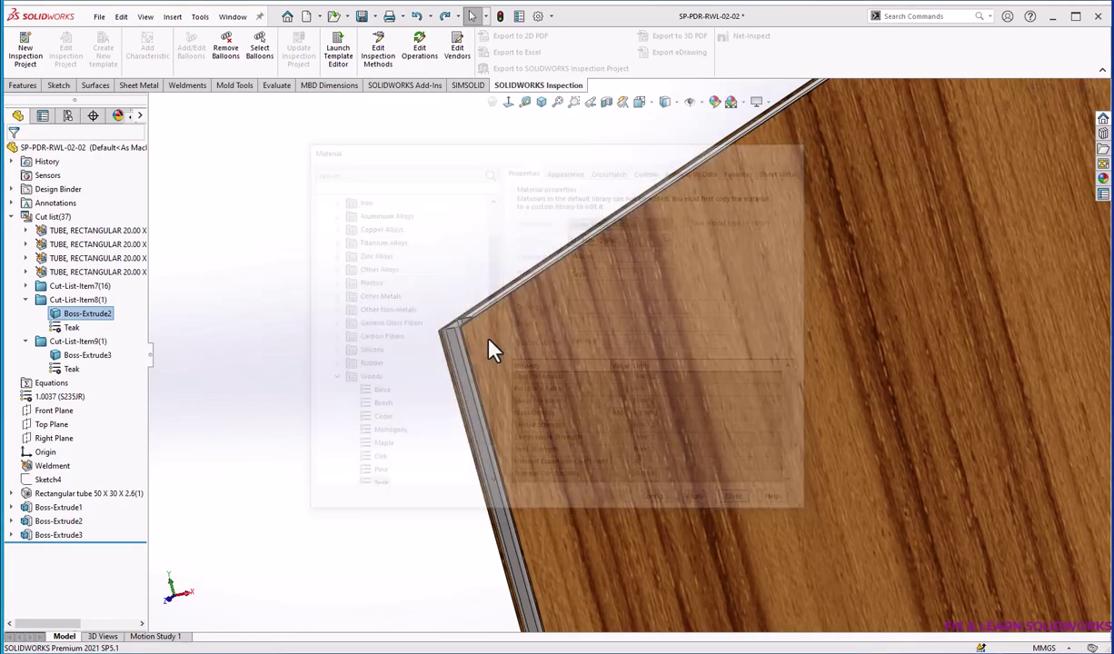
Hide the Boss-Extrude2 cover sheet body to expose the tube frame and infill panels
{"action": "scroll", "coordinate": [504, 343], "scroll_direction": "up", "scroll_amount": 3}
{"action": "scroll", "coordinate": [544, 350], "scroll_direction": "down", "scroll_amount": 4}
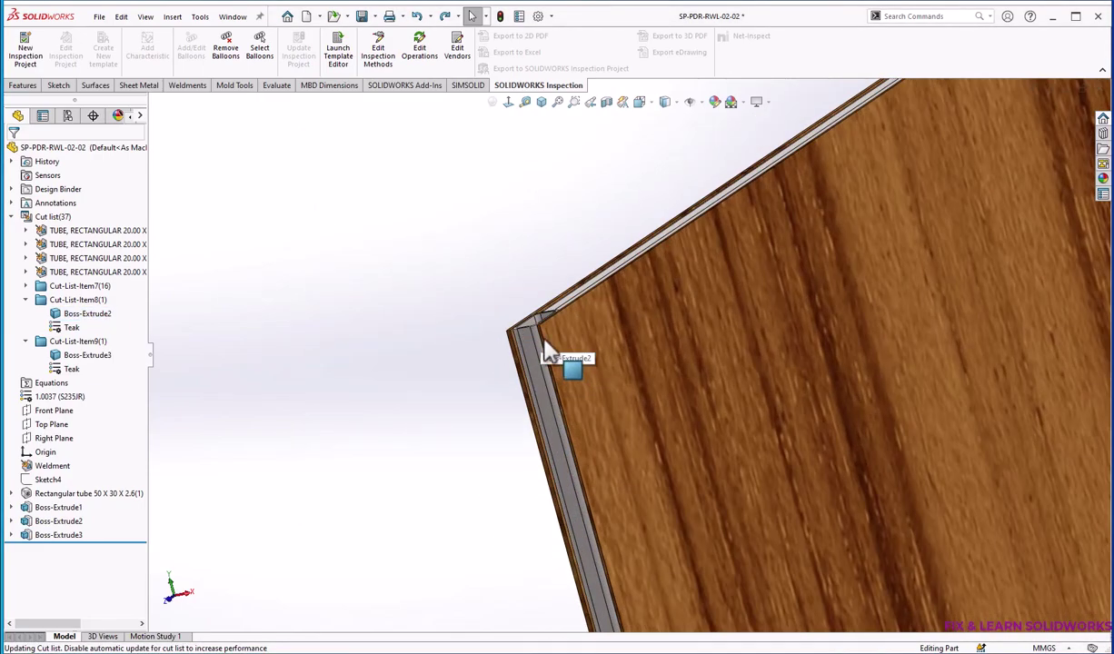
{"action": "mouse_move", "coordinate": [543, 341]}
{"action": "middle_mouse_down"}
{"action": "mouse_move", "coordinate": [577, 362]}
{"action": "mouse_move", "coordinate": [586, 331]}
{"action": "mouse_move", "coordinate": [562, 318]}
{"action": "mouse_move", "coordinate": [545, 333]}
{"action": "middle_mouse_up"}
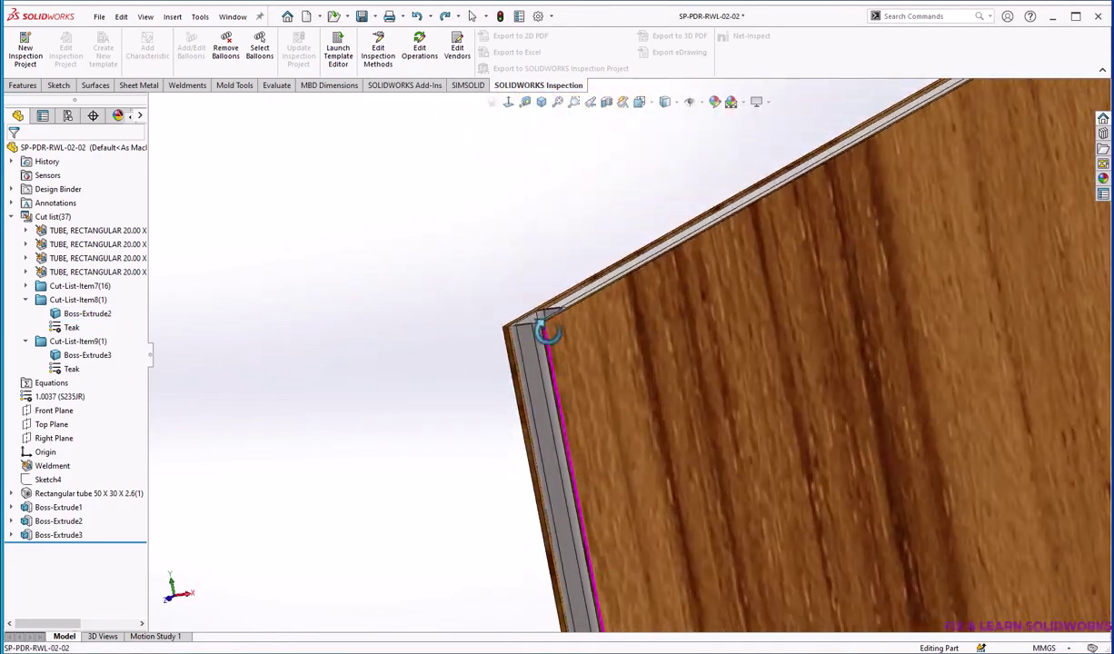
{"action": "left_click", "coordinate": [591, 352]}
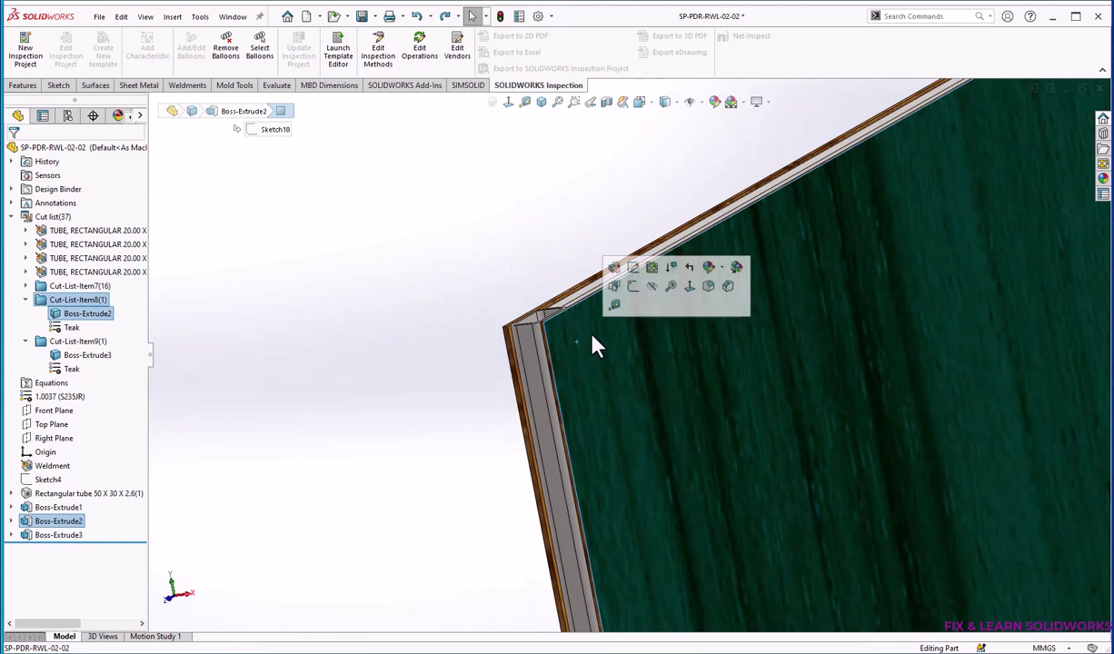
{"action": "left_click", "coordinate": [648, 288]}
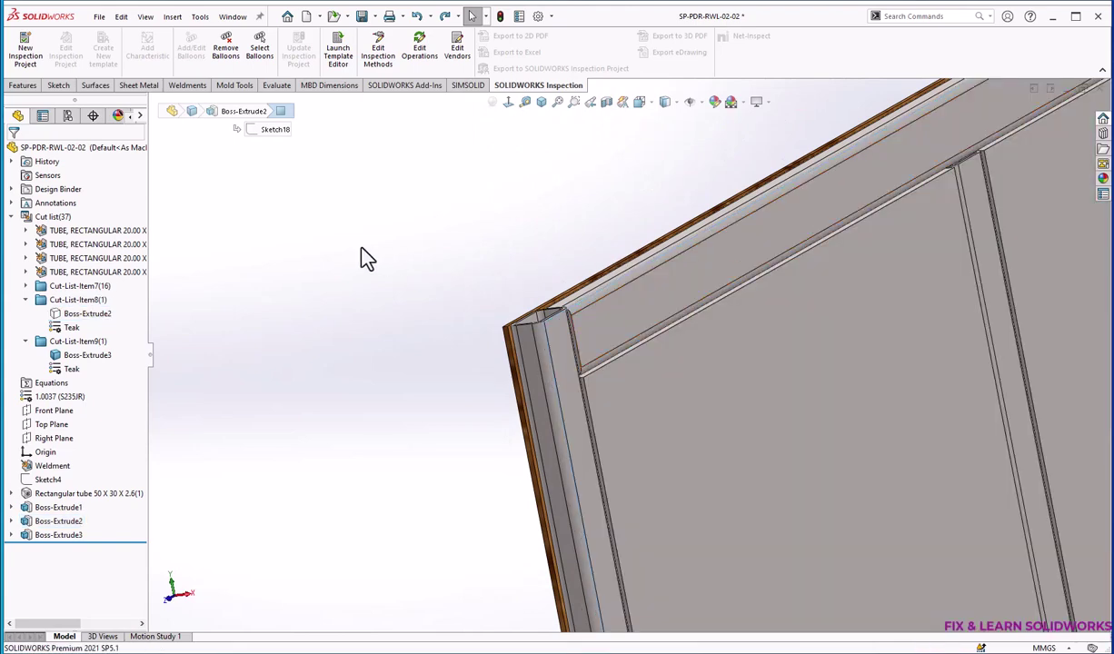
Locate the corner infill panel in Cut-List-Item7 and start editing the material of its Boss-Extrude1[1] body
{"action": "left_click", "coordinate": [613, 413]}
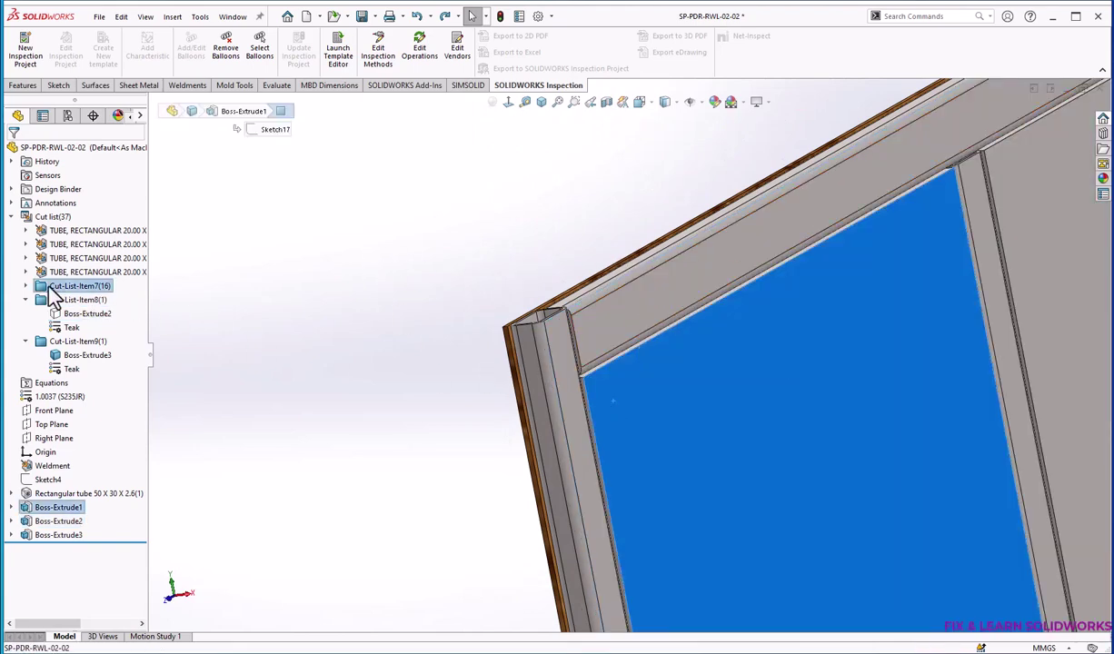
{"action": "left_click", "coordinate": [26, 286]}
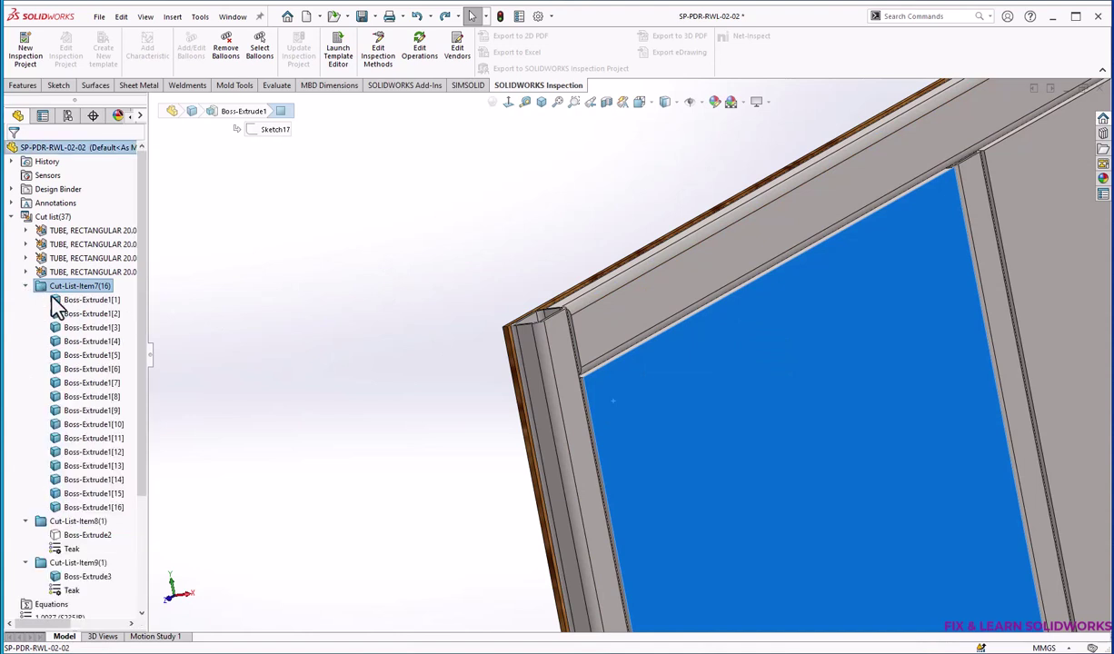
{"action": "left_click", "coordinate": [81, 303]}
{"action": "right_click", "coordinate": [82, 304]}
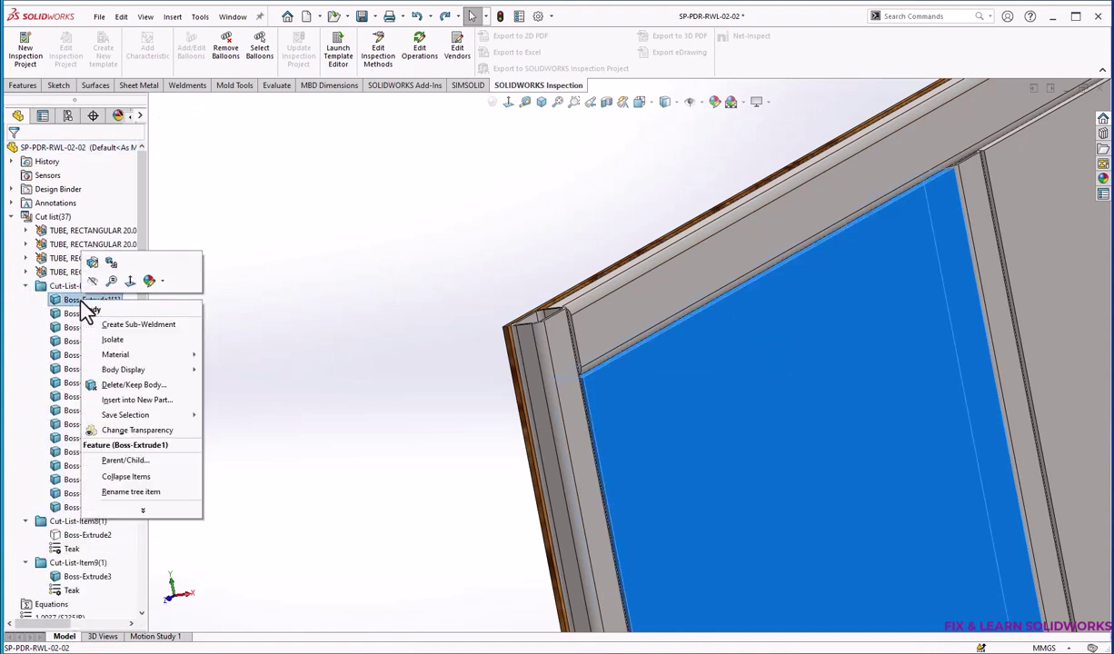
{"action": "mouse_move", "coordinate": [115, 356]}
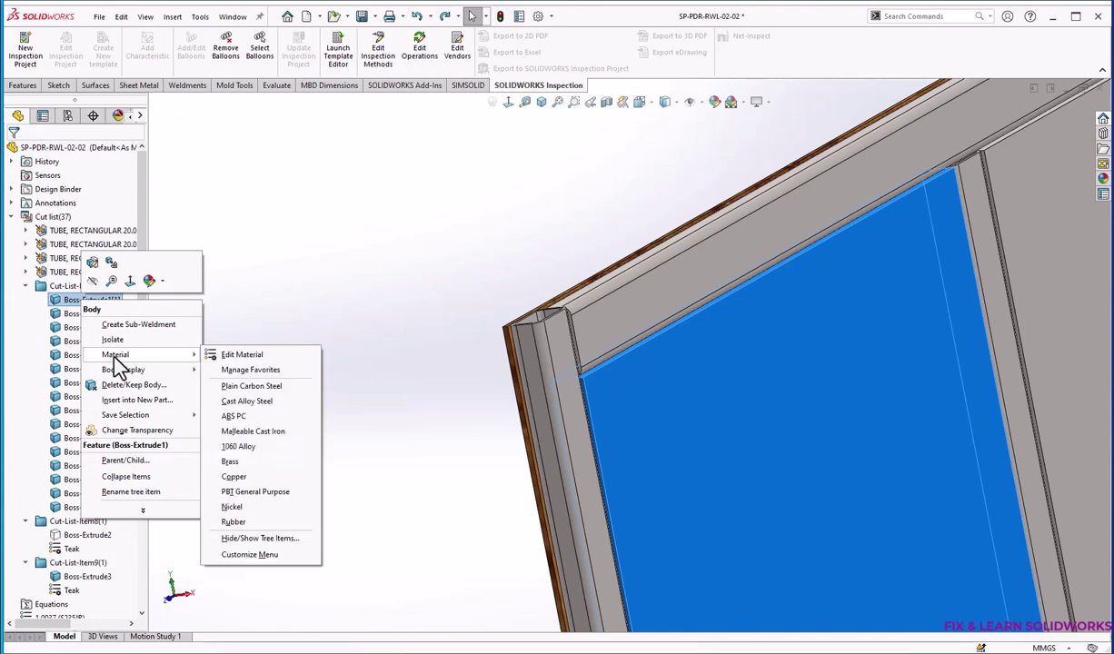
{"action": "left_click", "coordinate": [220, 356]}
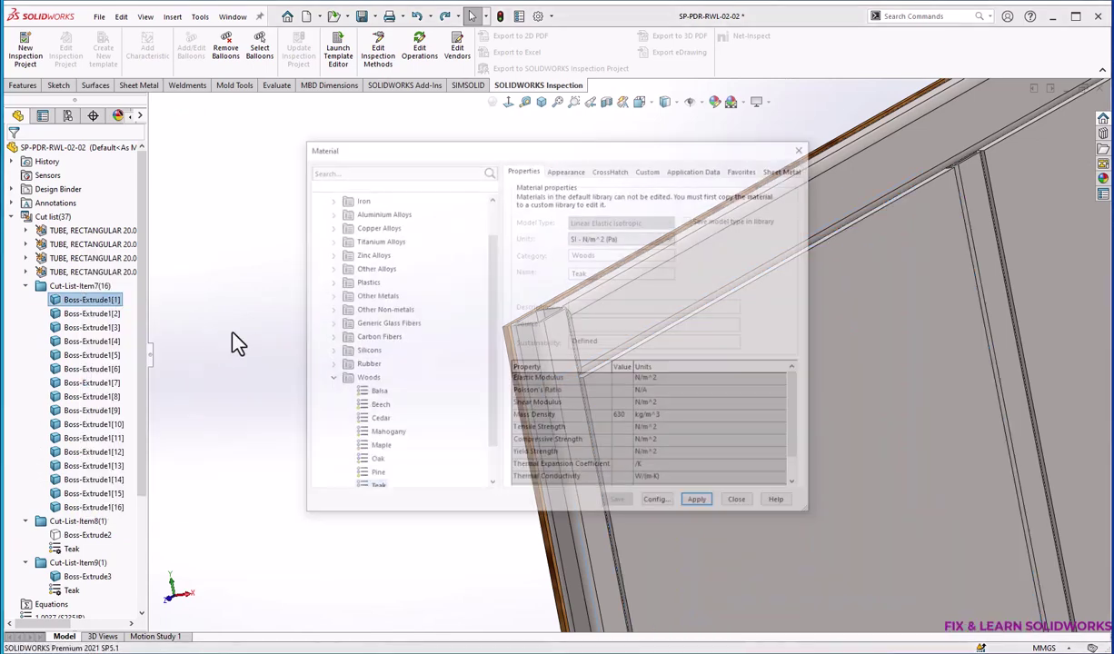
Assign Xps from the Yonolit category of the Custom Materials library to the Boss-Extrude1[1] infill body
{"action": "left_click", "coordinate": [330, 379]}
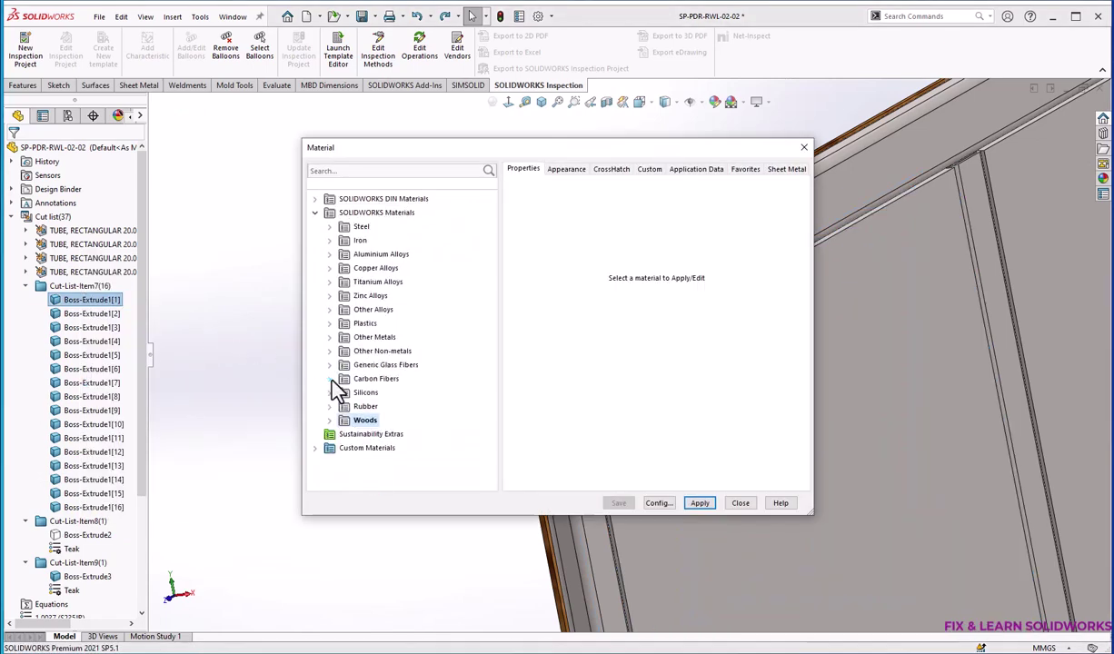
{"action": "left_click", "coordinate": [315, 447]}
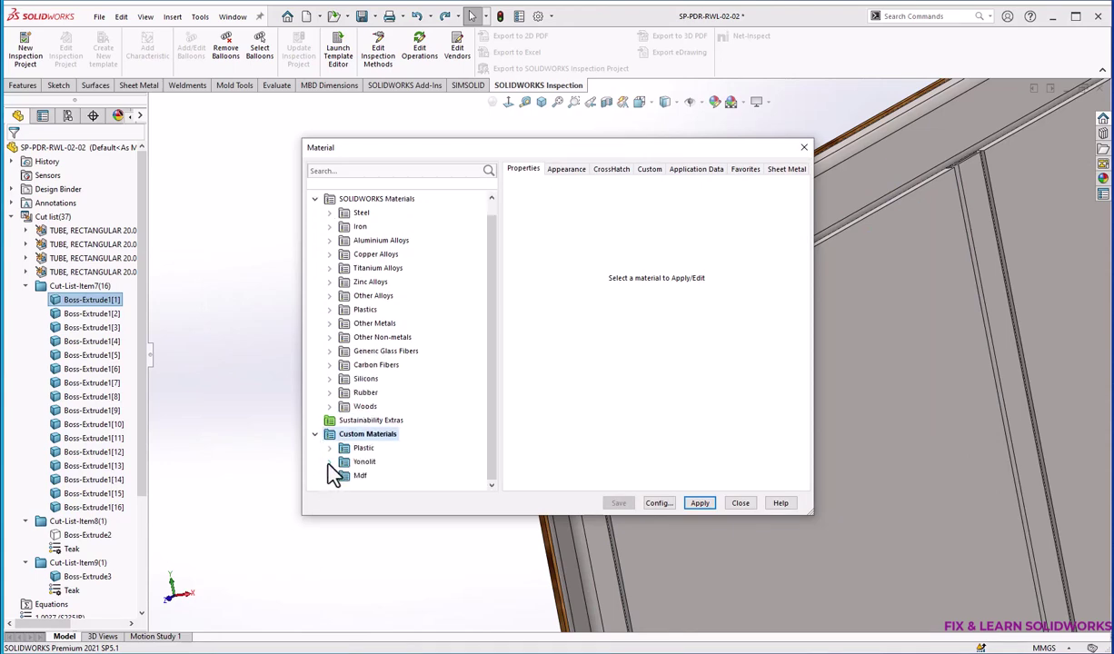
{"action": "left_click", "coordinate": [329, 461]}
{"action": "left_click", "coordinate": [376, 477]}
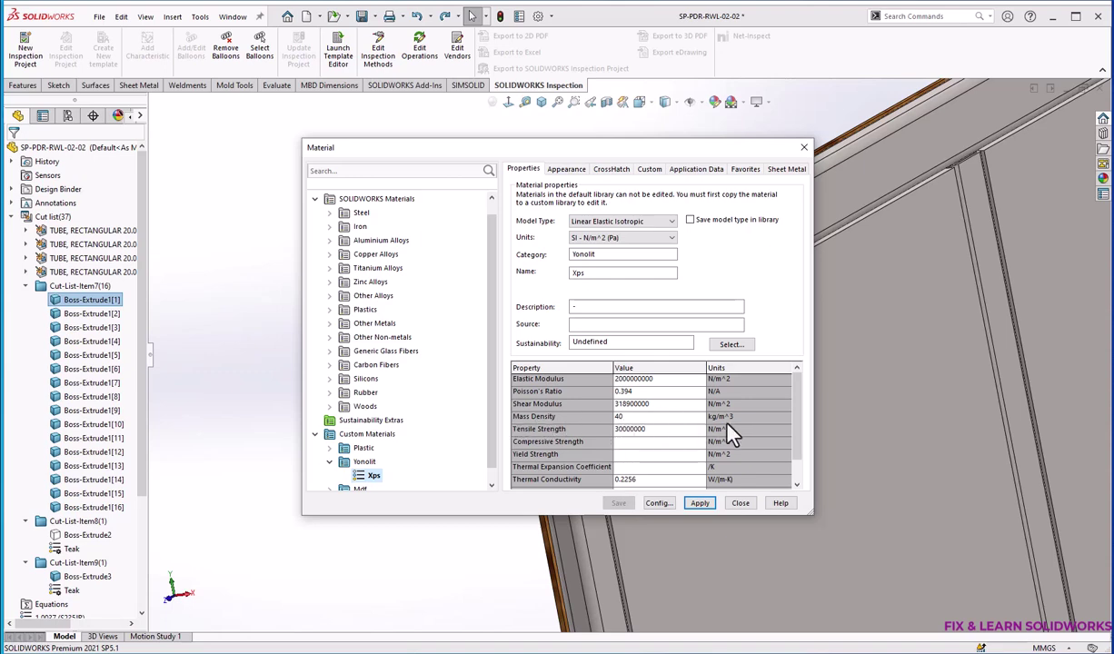
{"action": "left_click", "coordinate": [701, 504]}
{"action": "left_click", "coordinate": [740, 503]}
Show the hidden Boss-Extrude2 cover sheet body again
{"action": "scroll", "coordinate": [741, 427], "scroll_direction": "down", "scroll_amount": 5}
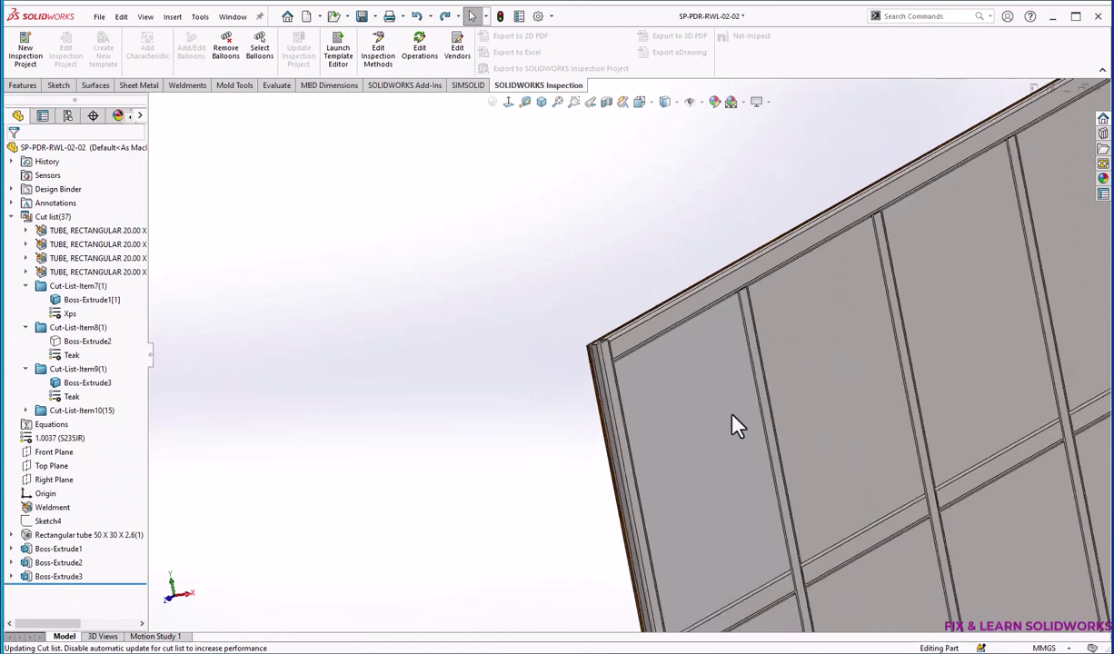
{"action": "scroll", "coordinate": [659, 368], "scroll_direction": "down", "scroll_amount": 2}
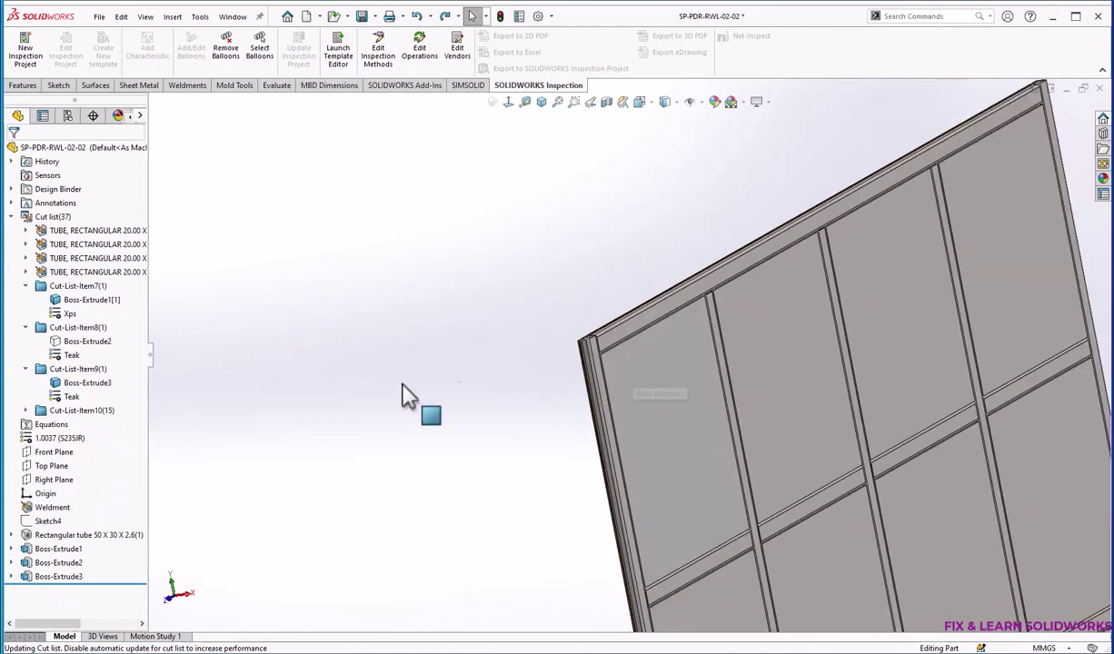
{"action": "right_click", "coordinate": [64, 350]}
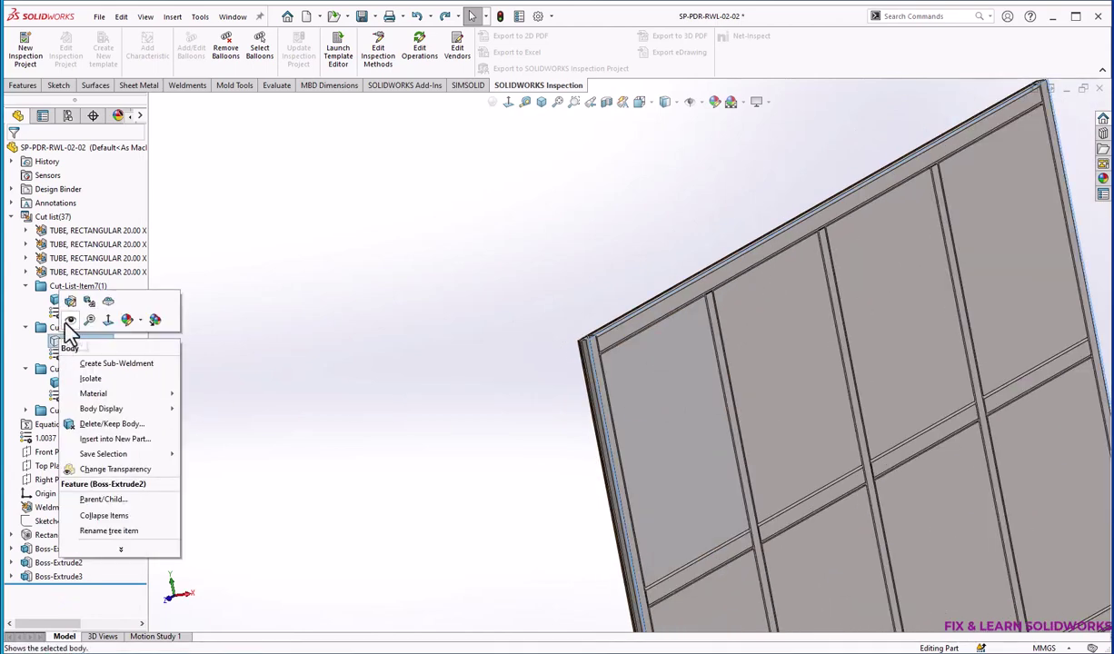
{"action": "key", "text": "Escape"}
Collapse Cut-List-Item7, Cut-List-Item8 and Cut-List-Item9, and collapse the whole cut list in the feature tree
{"action": "left_click", "coordinate": [26, 286]}
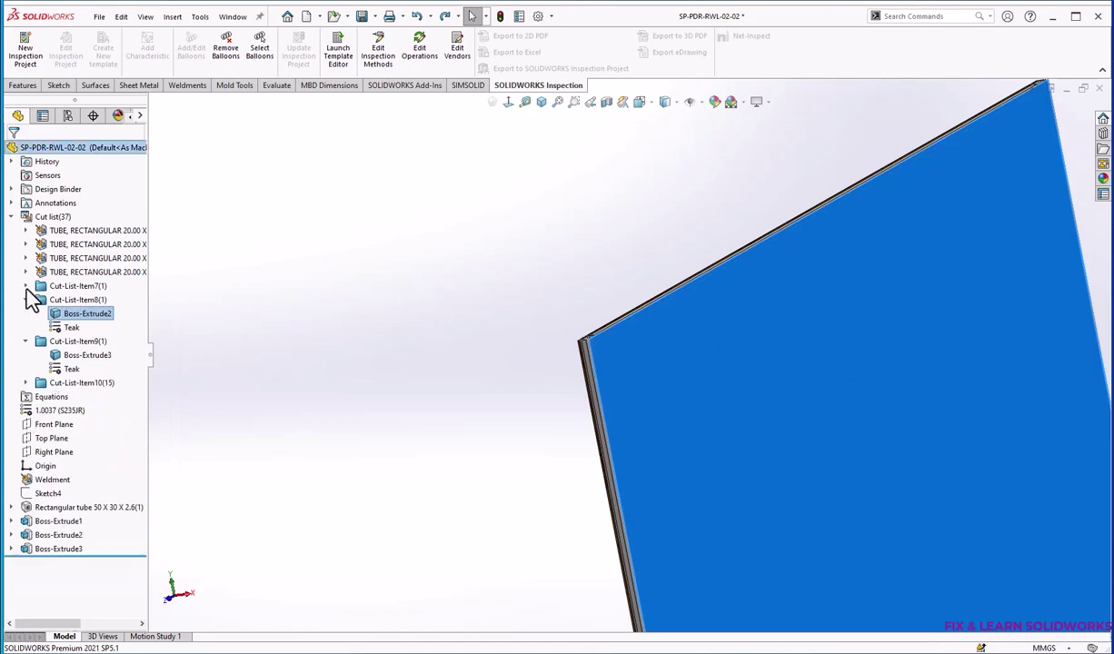
{"action": "left_click", "coordinate": [26, 300]}
{"action": "left_click", "coordinate": [26, 314]}
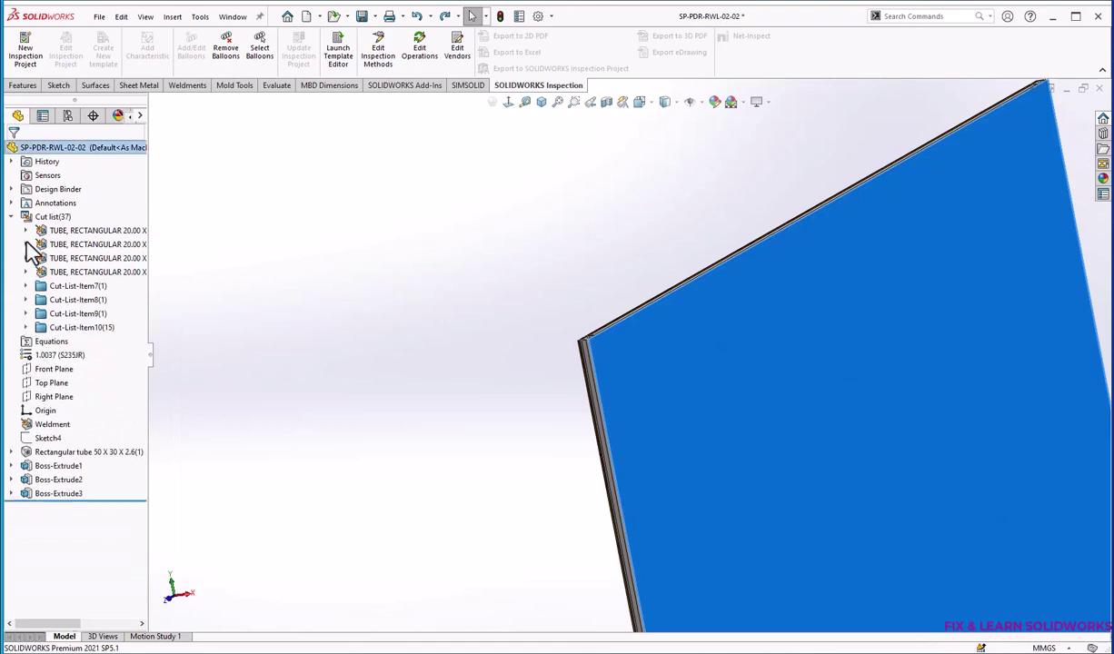
{"action": "right_click", "coordinate": [64, 329]}
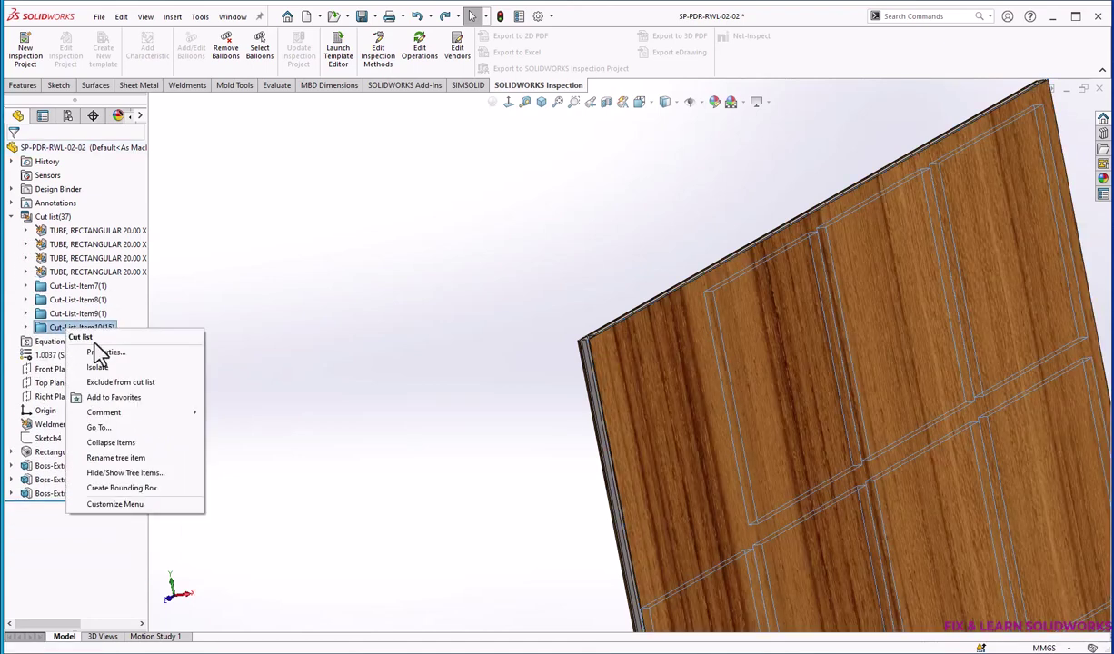
{"action": "left_click", "coordinate": [258, 332]}
{"action": "left_click", "coordinate": [12, 216]}
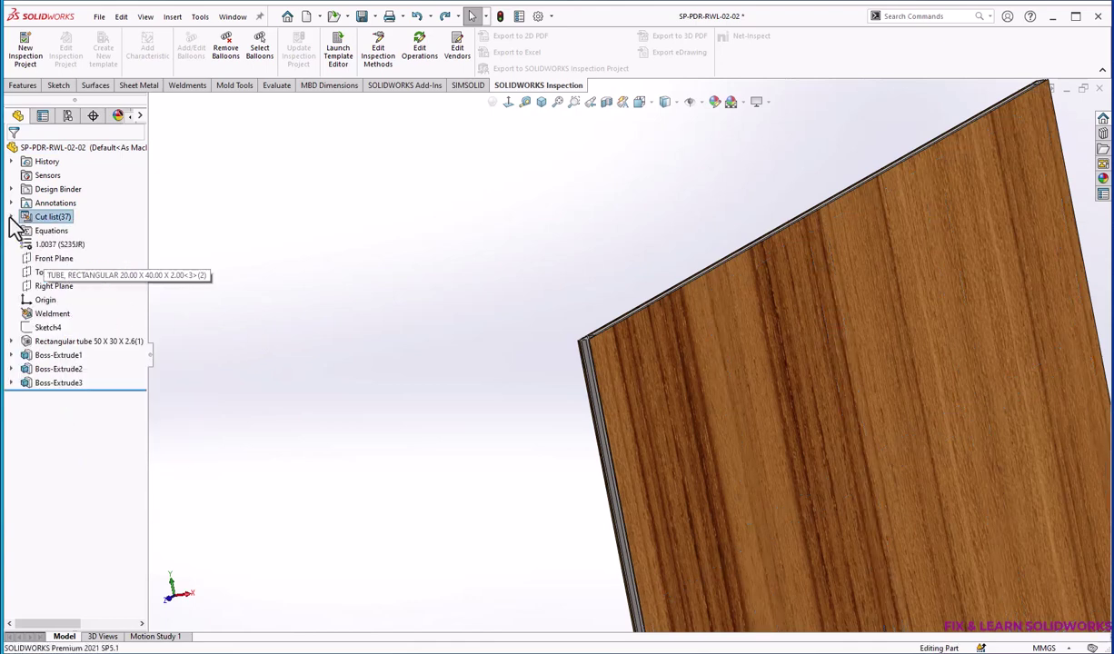
Open the part's 1.0037 (S235JR) material for editing and create a new category in the Custom Materials library
{"action": "right_click", "coordinate": [34, 241]}
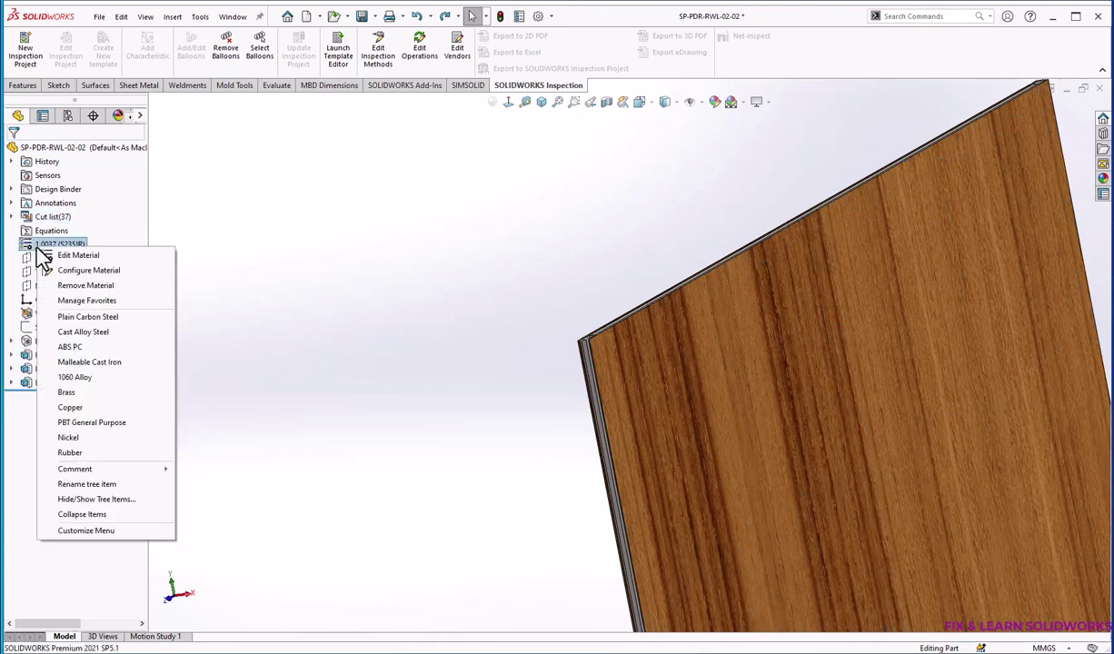
{"action": "left_click", "coordinate": [69, 256]}
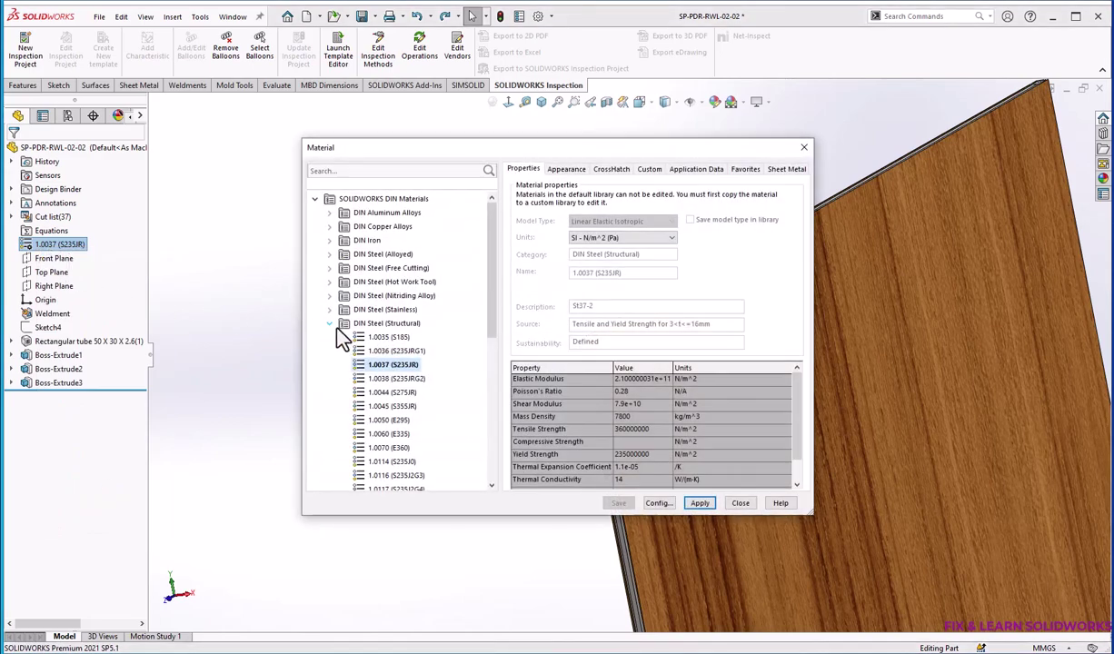
{"action": "left_click", "coordinate": [330, 324]}
{"action": "right_click", "coordinate": [345, 413]}
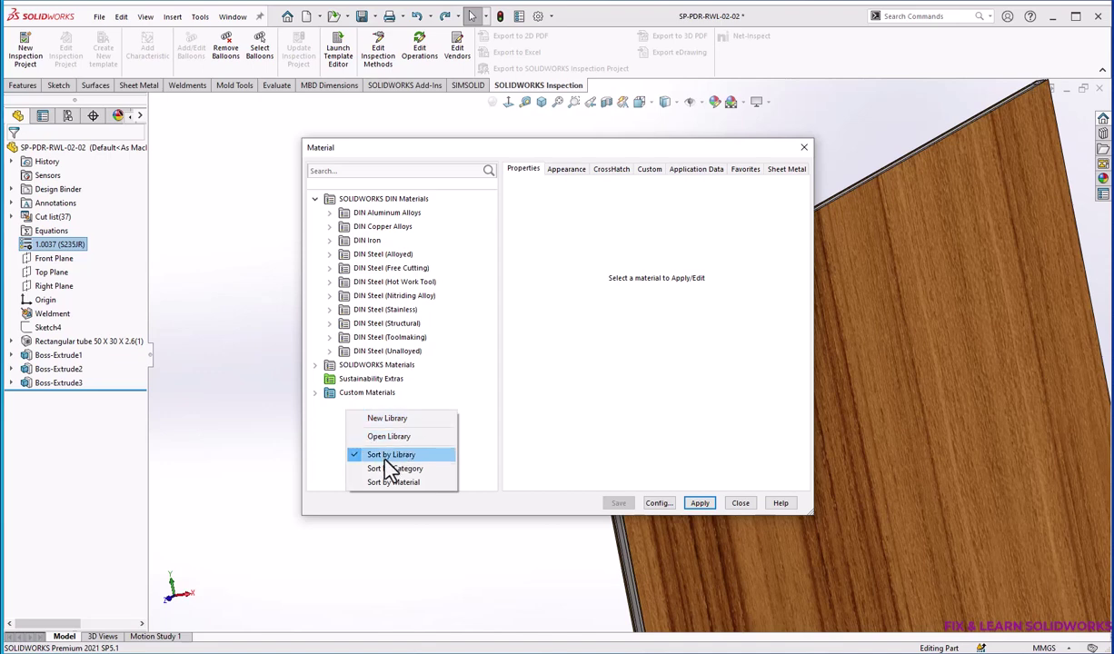
{"action": "left_click", "coordinate": [313, 426]}
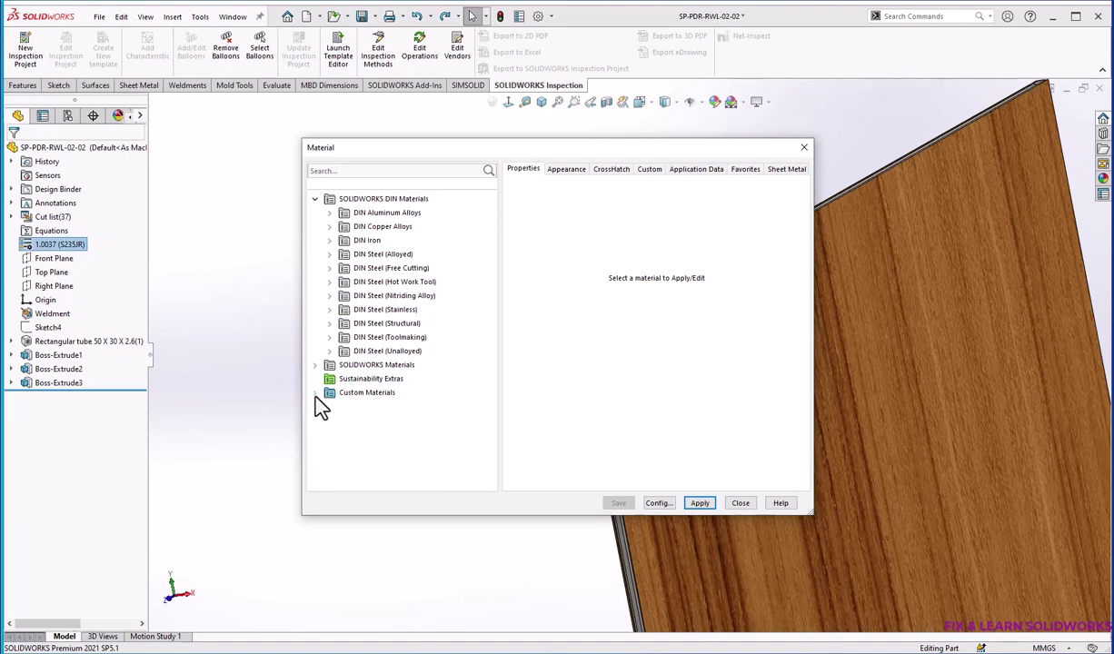
{"action": "left_click", "coordinate": [316, 393]}
{"action": "right_click", "coordinate": [365, 392]}
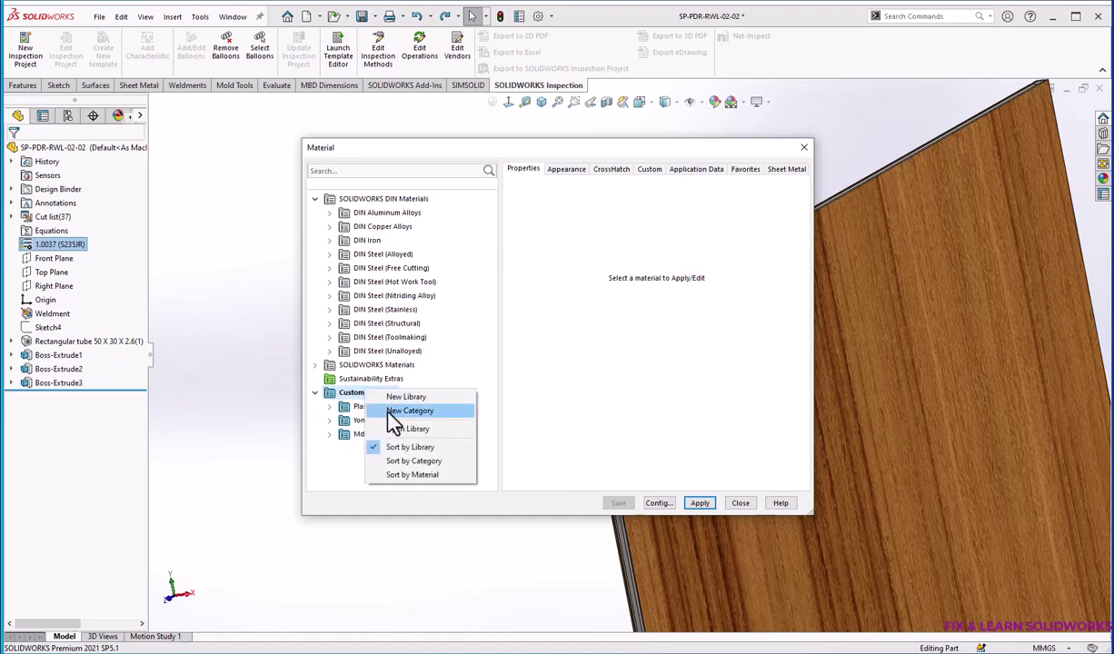
{"action": "left_click", "coordinate": [405, 413]}
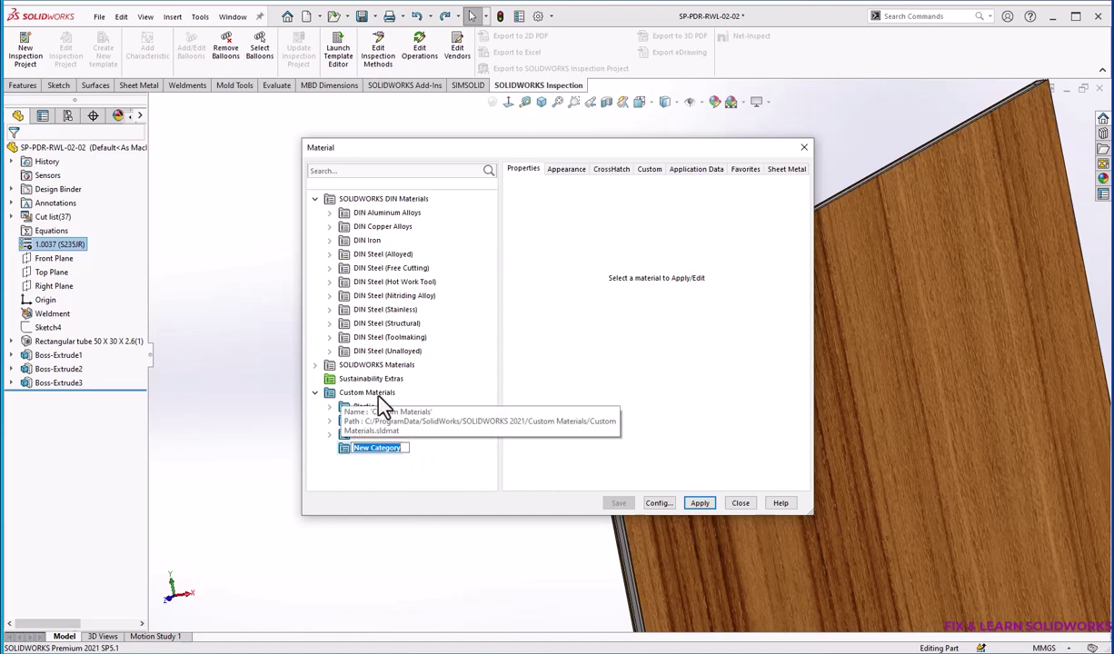
{"action": "left_click", "coordinate": [344, 449]}
Add a new material to the newly created category of the Custom Materials library
{"action": "right_click", "coordinate": [349, 461]}
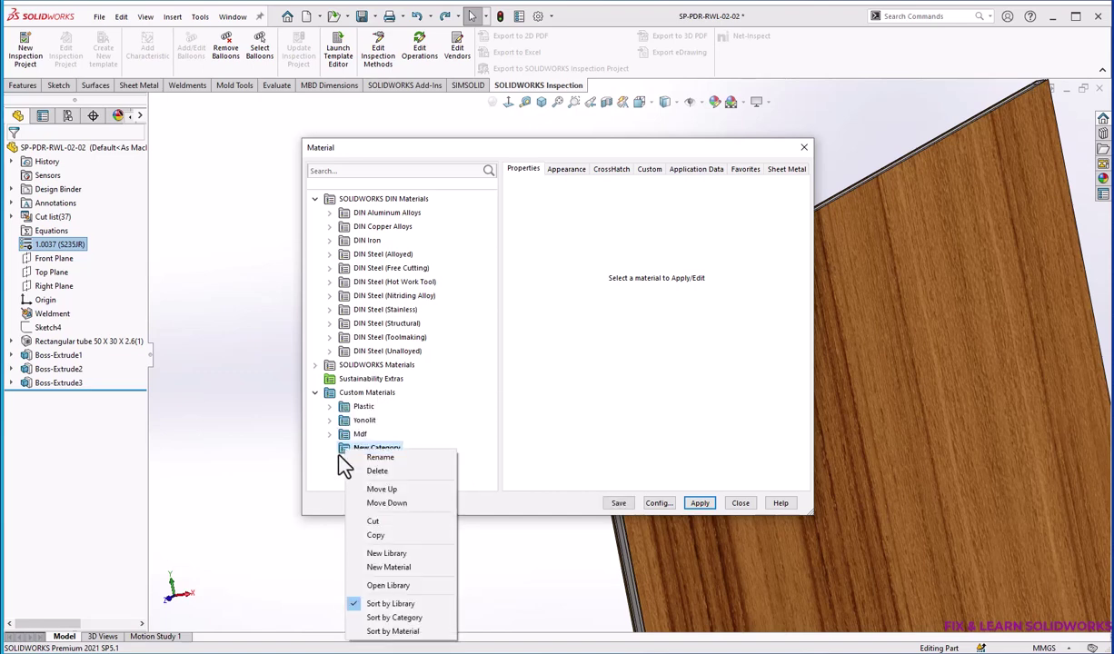
{"action": "left_click", "coordinate": [342, 478]}
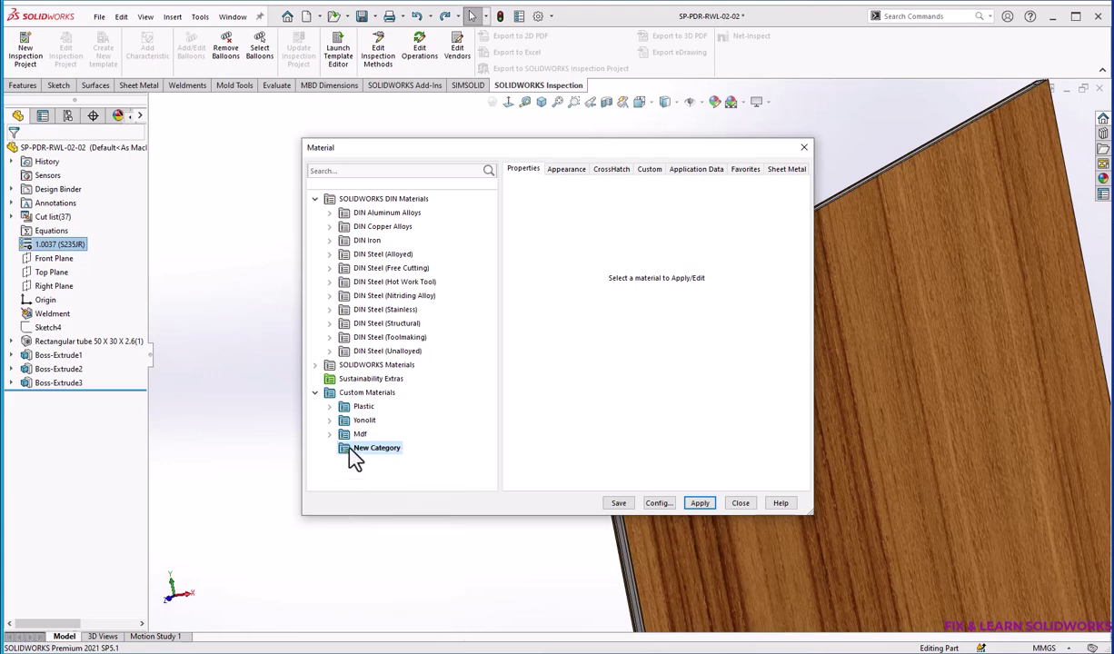
{"action": "right_click", "coordinate": [367, 451]}
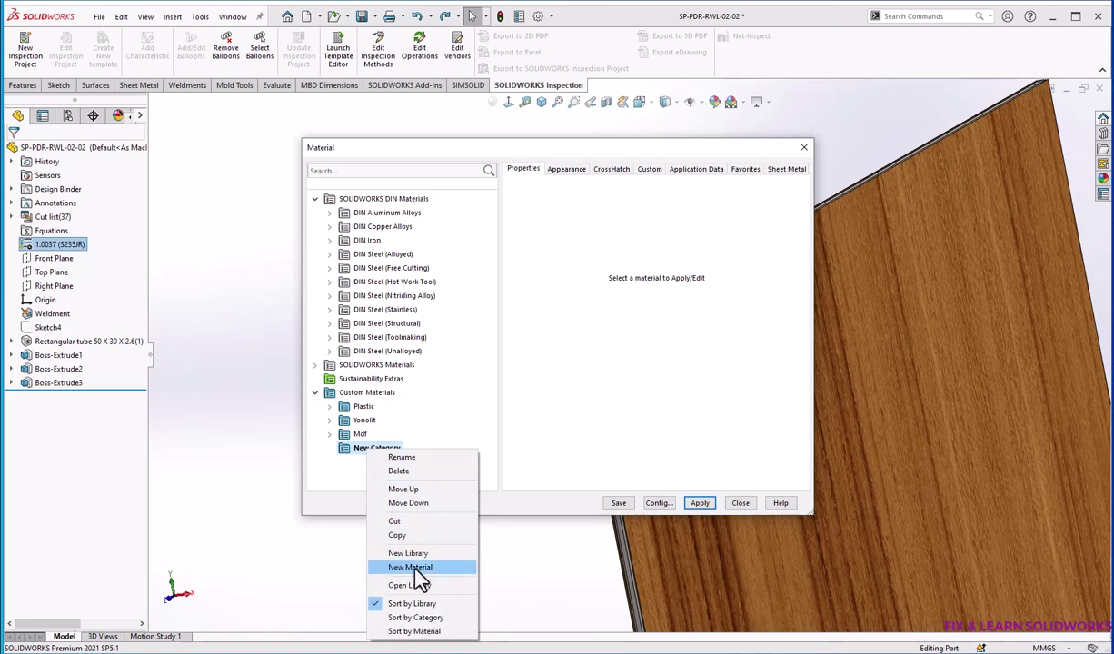
{"action": "left_click", "coordinate": [451, 569]}
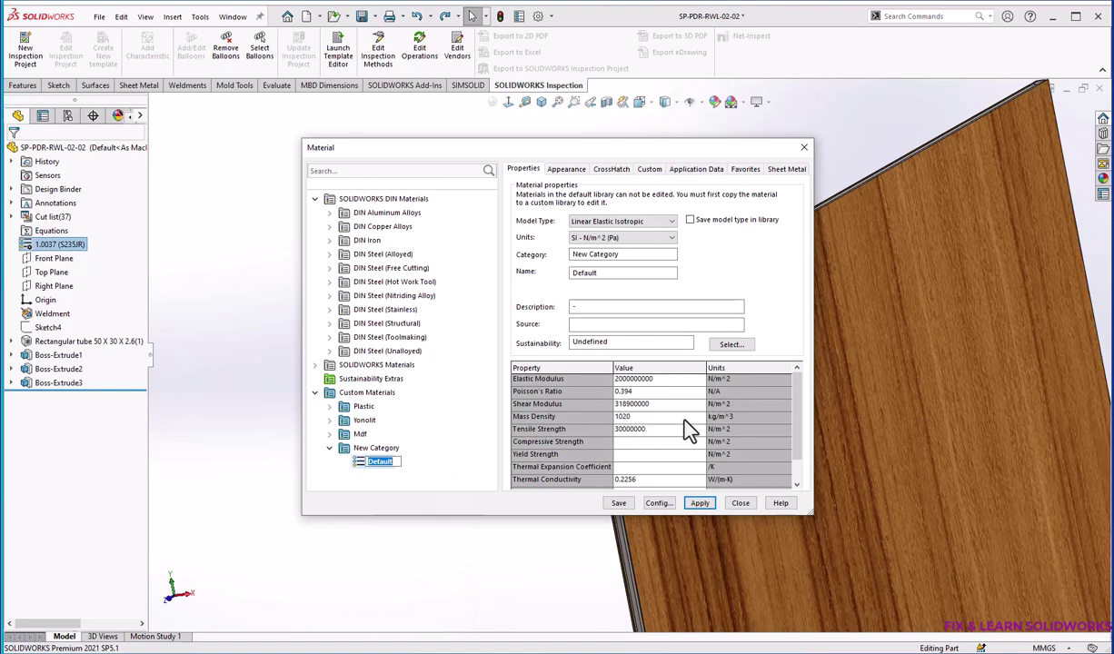
Open the new material's mass density value for editing, and leave the material editor without saving the library changes
{"action": "left_click", "coordinate": [610, 418]}
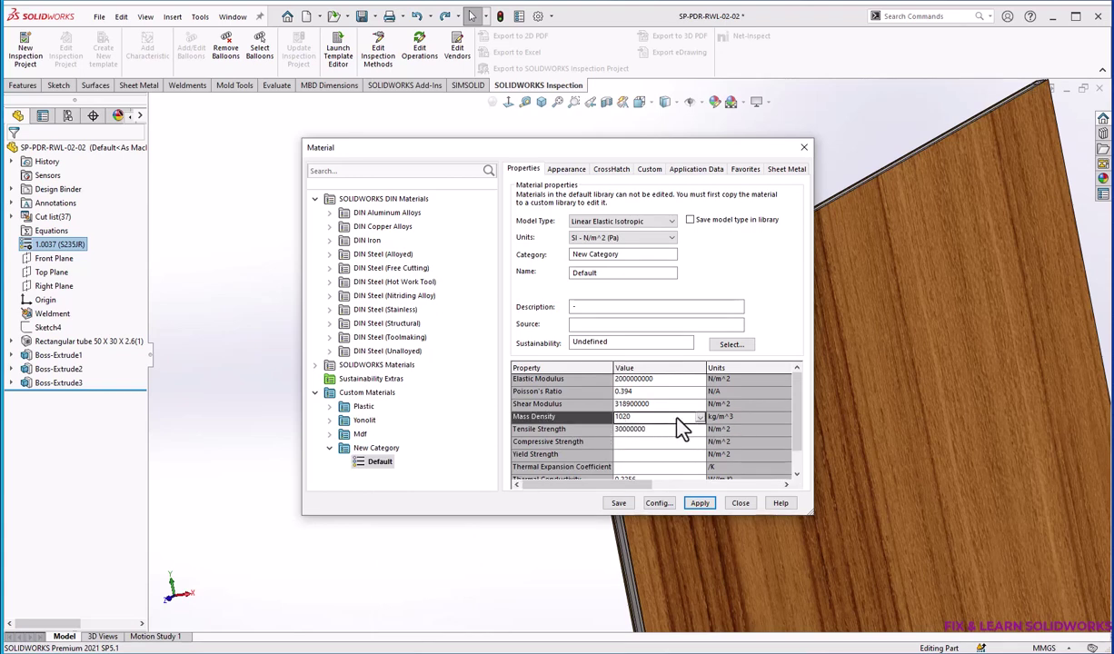
{"action": "left_click", "coordinate": [700, 418]}
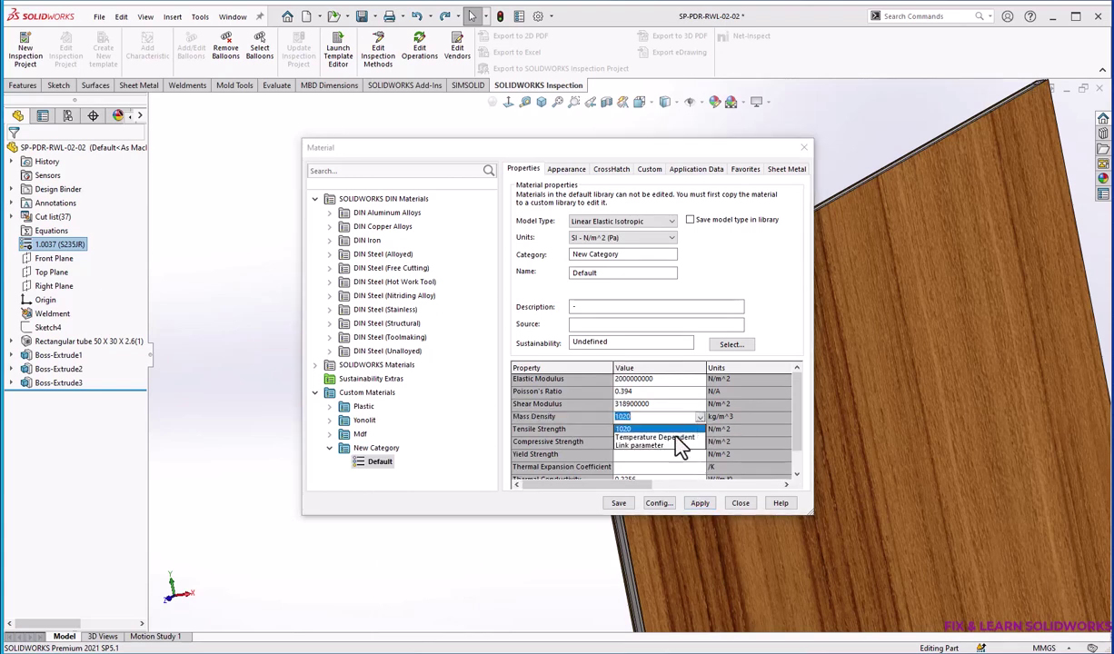
{"action": "left_click", "coordinate": [627, 428]}
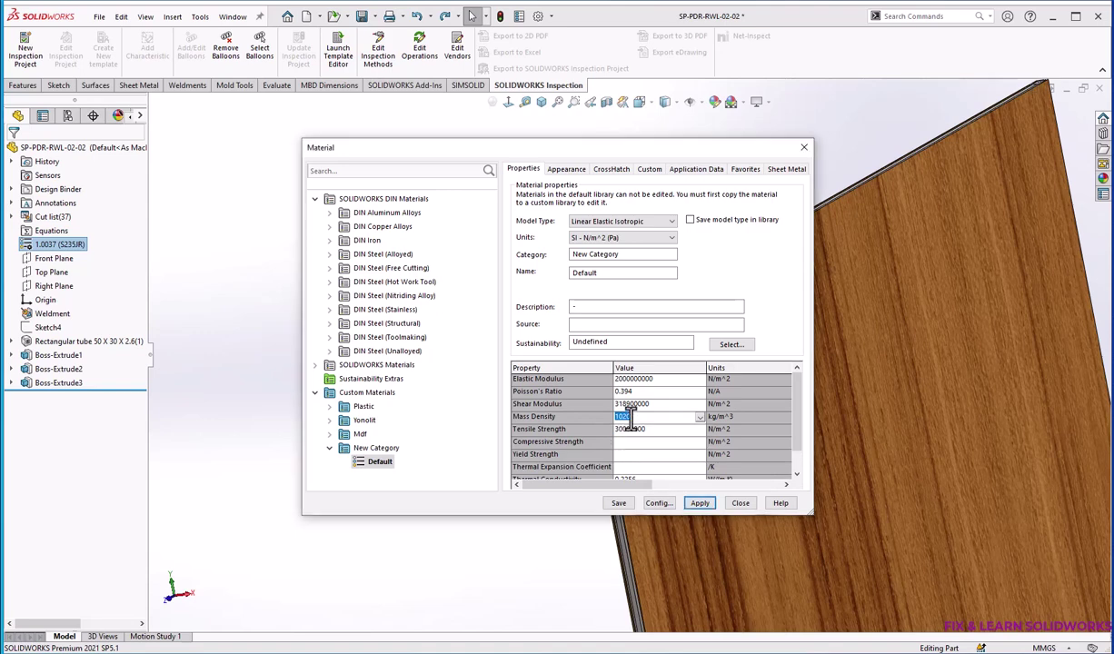
{"action": "left_click", "coordinate": [702, 503]}
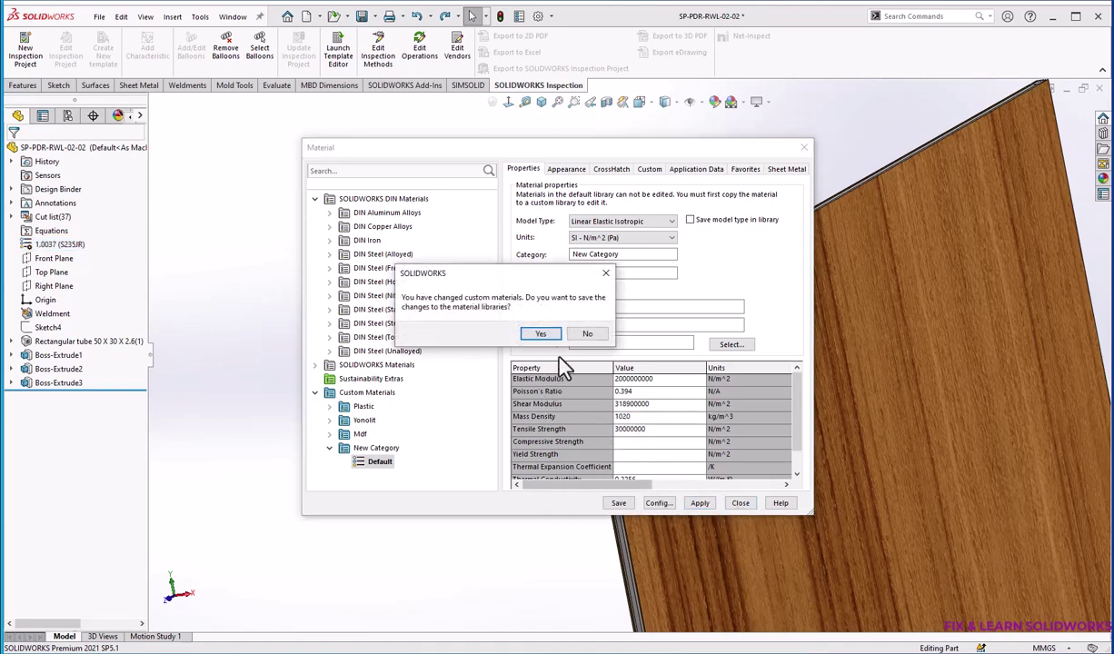
{"action": "left_click", "coordinate": [579, 337]}
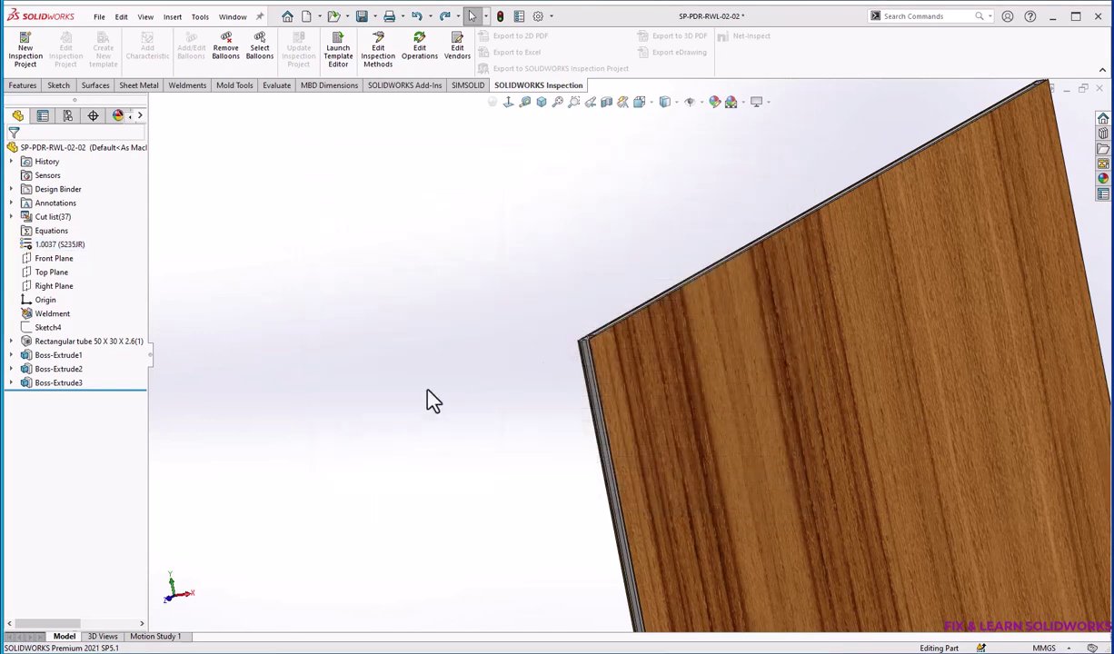
Set the wall panel to the isometric view, save the part and close it
{"action": "scroll", "coordinate": [641, 331], "scroll_direction": "up", "scroll_amount": 5}
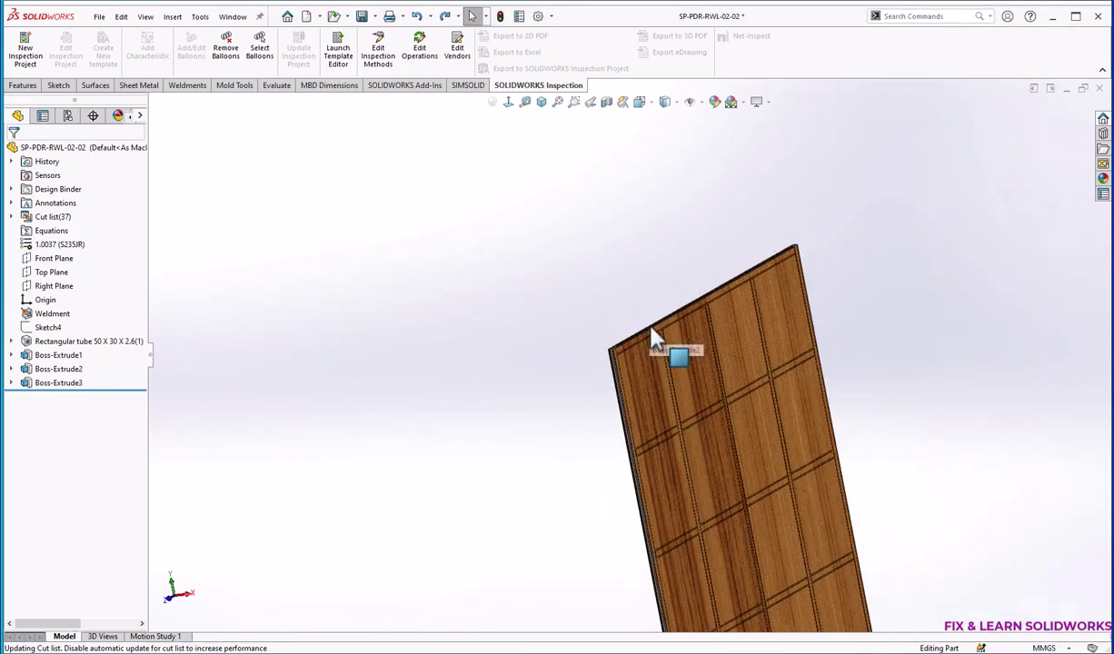
{"action": "left_click", "coordinate": [541, 102]}
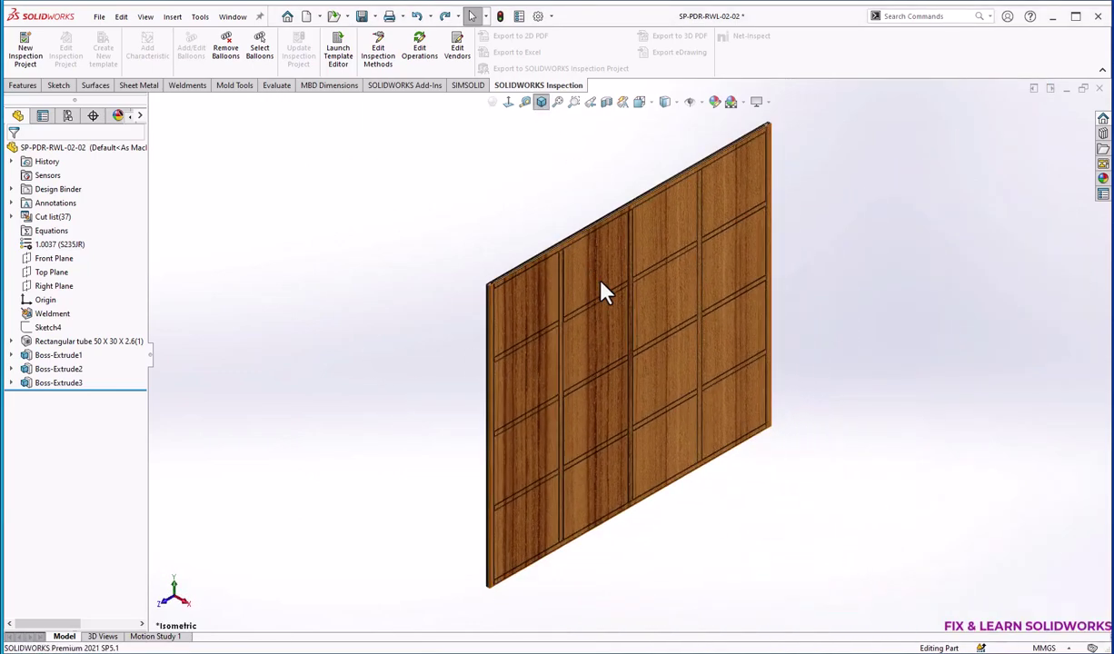
{"action": "left_click", "coordinate": [362, 17]}
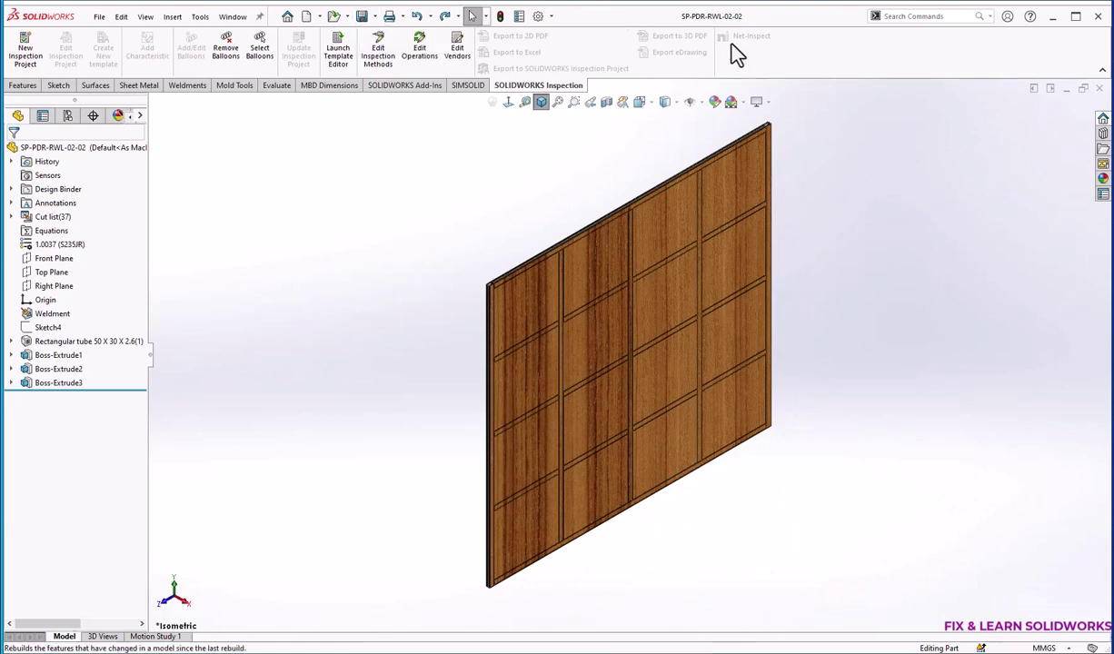
{"action": "left_click", "coordinate": [1098, 89]}
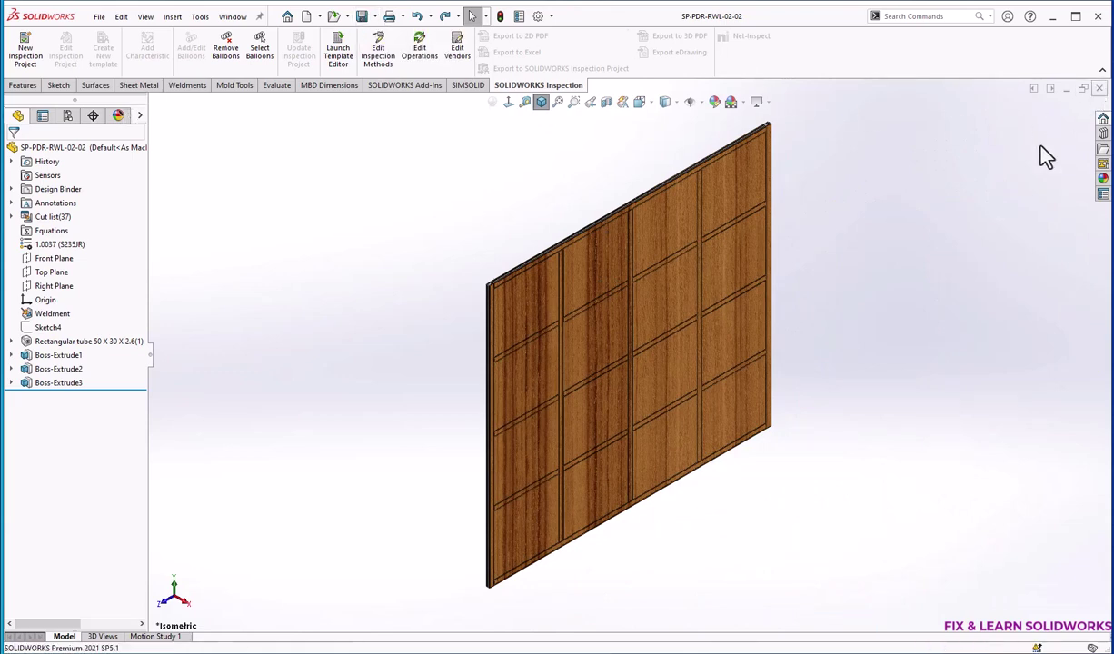